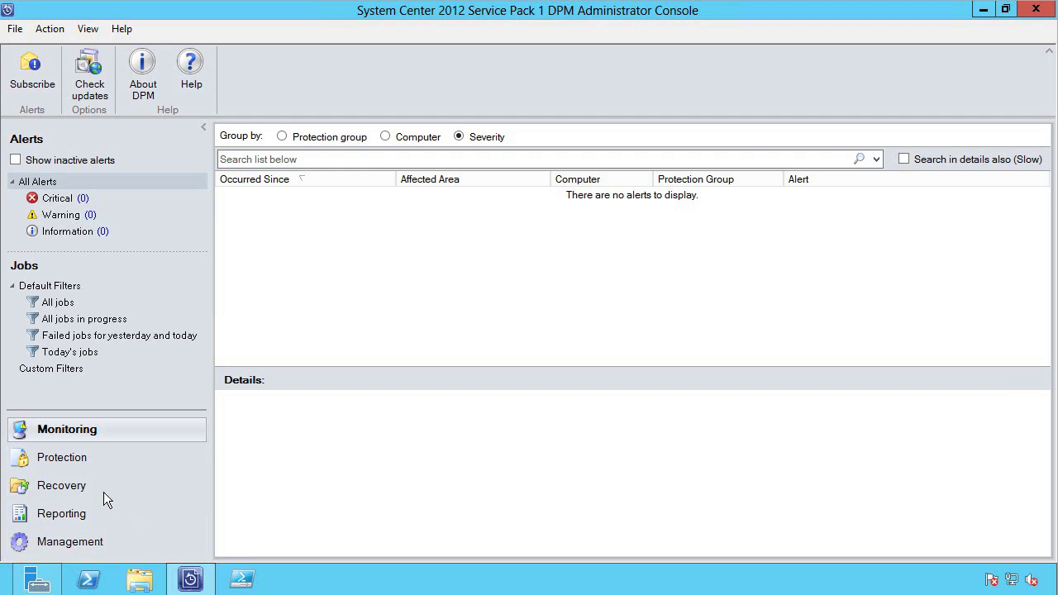
Switch from alerts to the Protection workspace to list groups like Client PG and Hyper-V PG
click(66, 466)
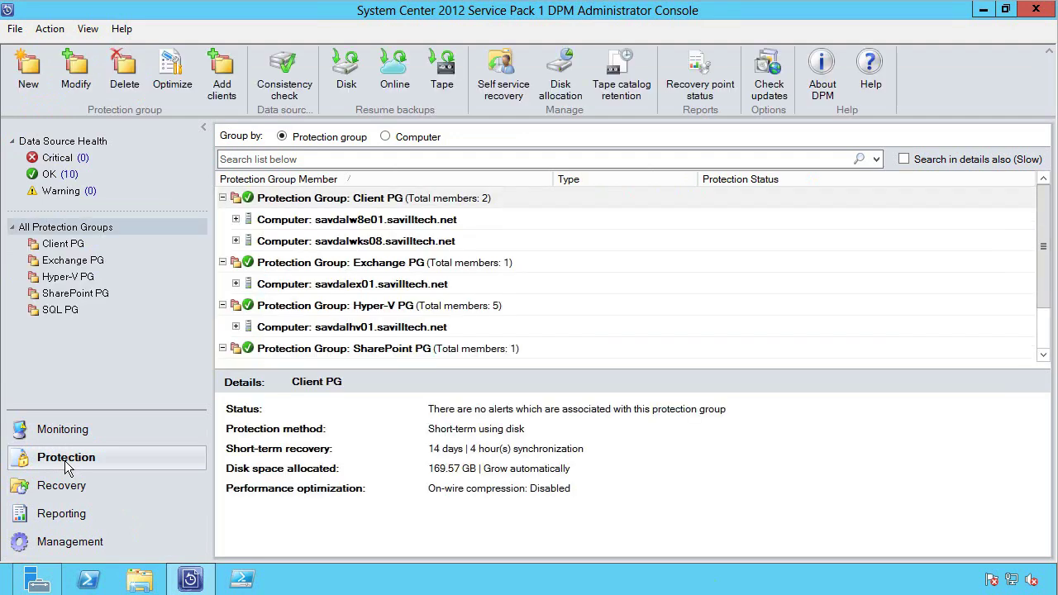
Start a new Servers protection group and expand SAVDALHV01 in Available members
click(18, 78)
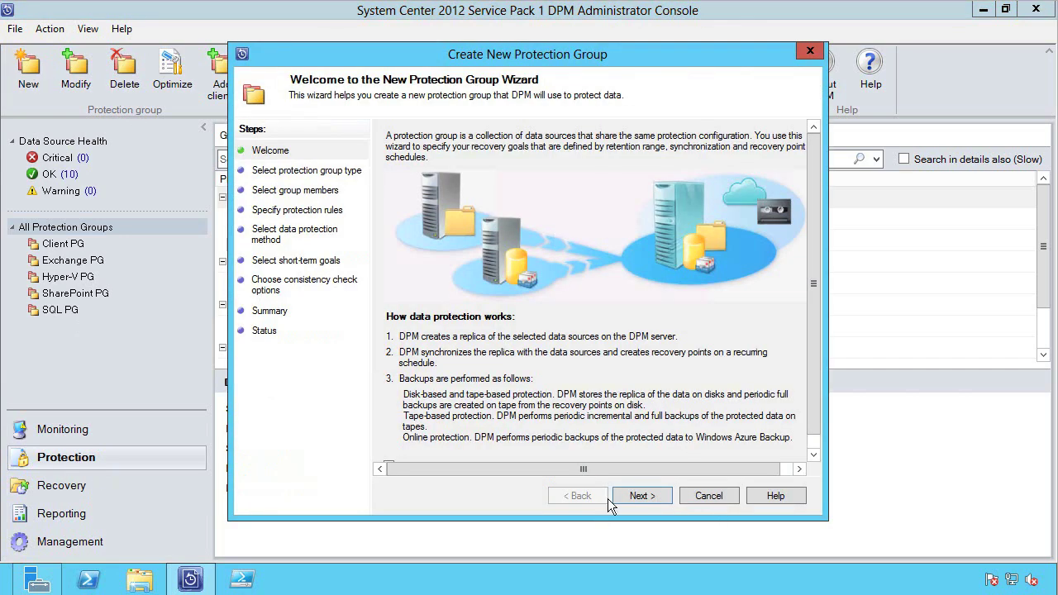
click(642, 496)
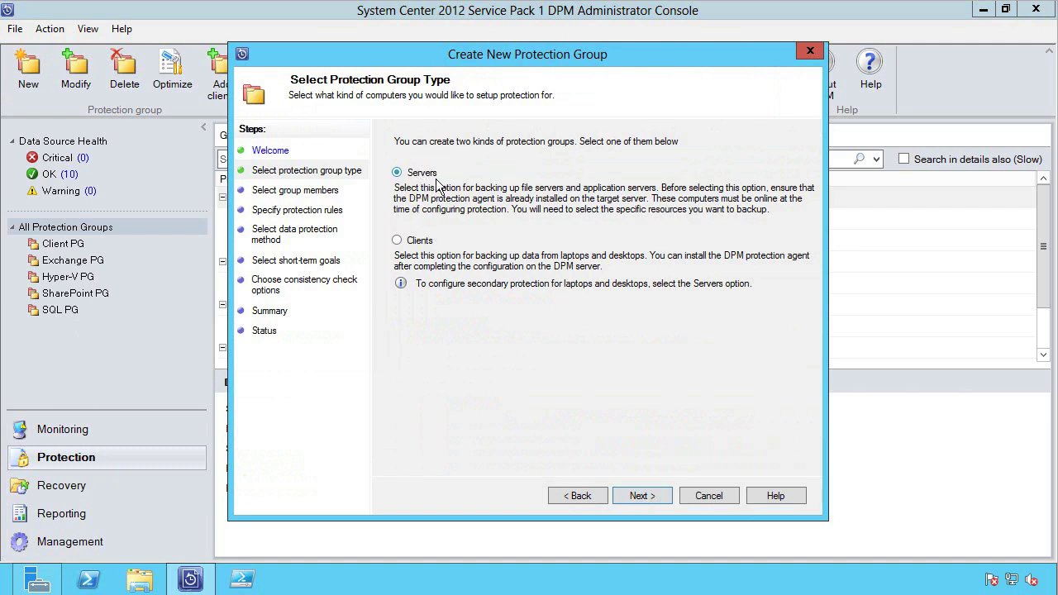
click(653, 496)
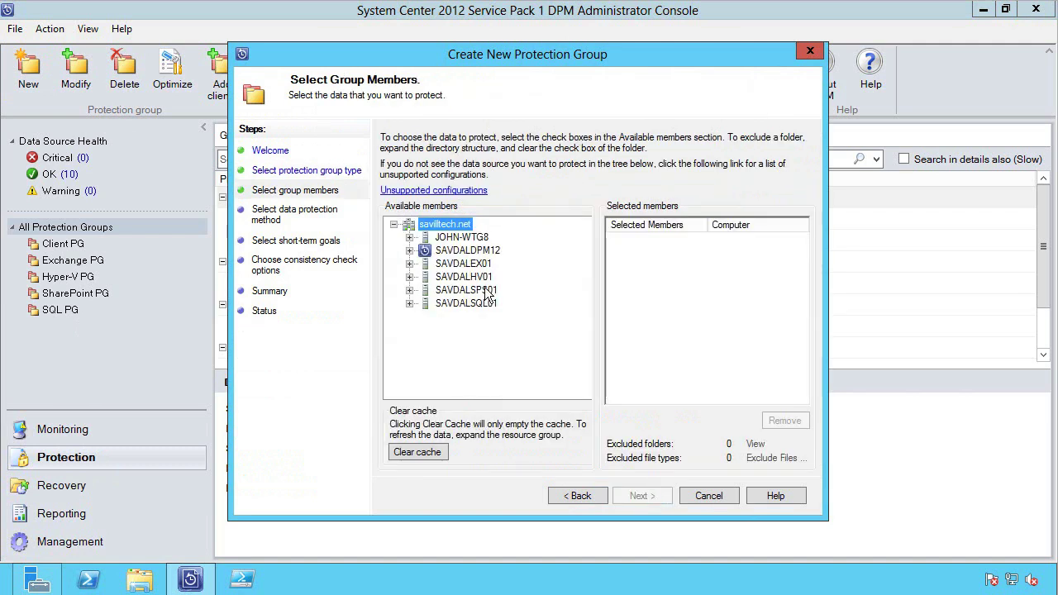
click(409, 278)
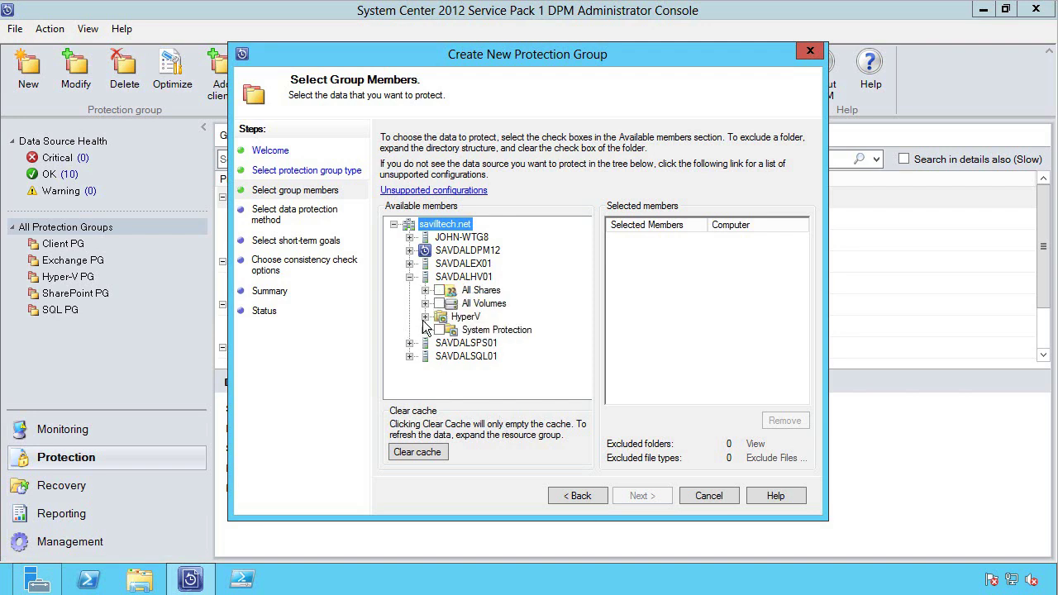
Expand SAVDALHV01's HyperV node and adjust the member tree to view its virtual machines
click(421, 319)
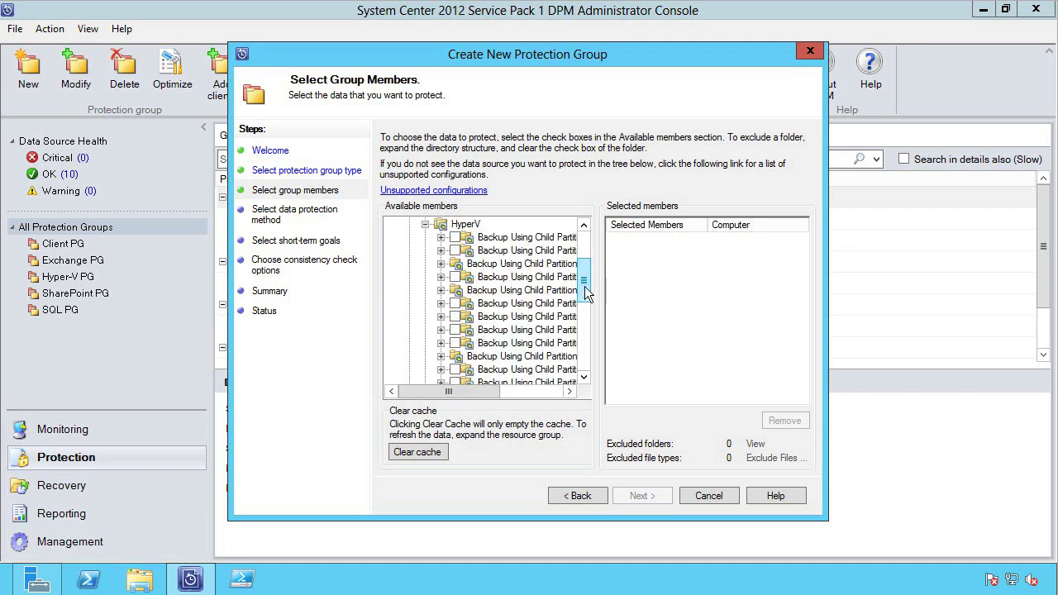
drag(585, 293, 585, 298)
drag(488, 395, 530, 394)
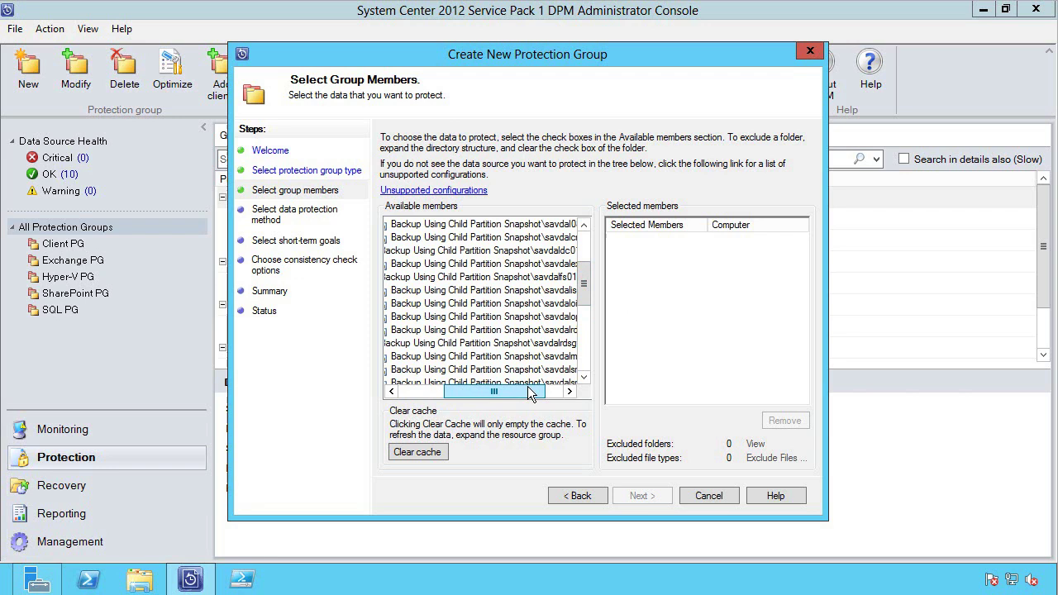
drag(530, 392, 516, 381)
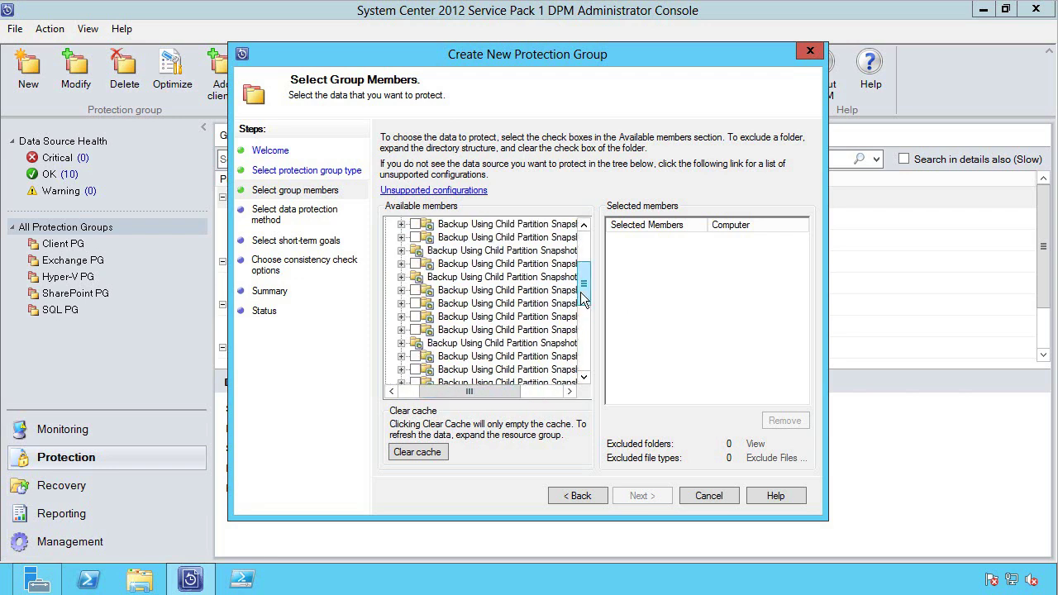
drag(583, 285, 592, 357)
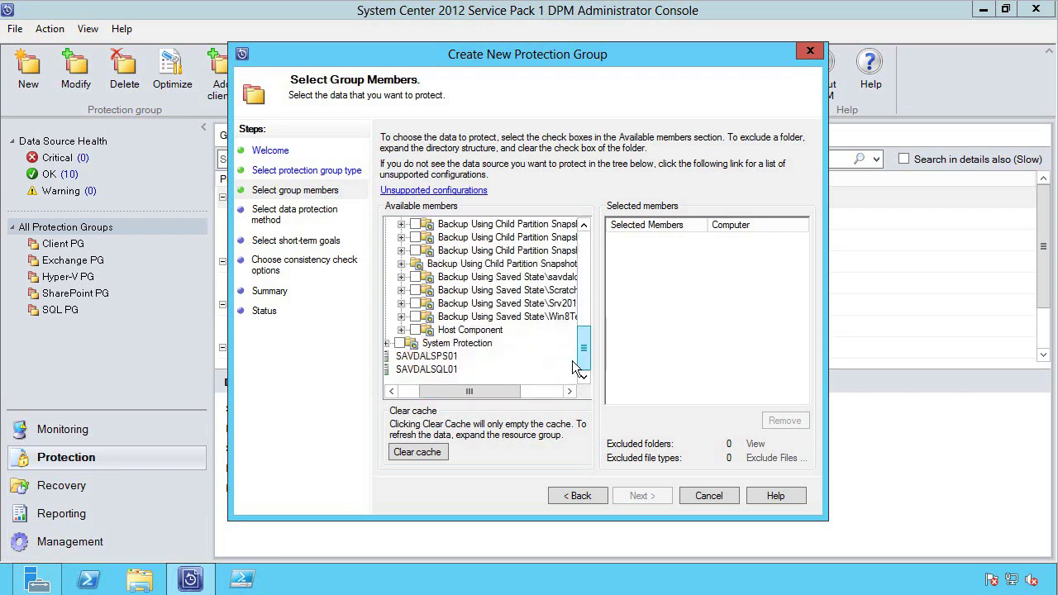
drag(478, 389, 517, 369)
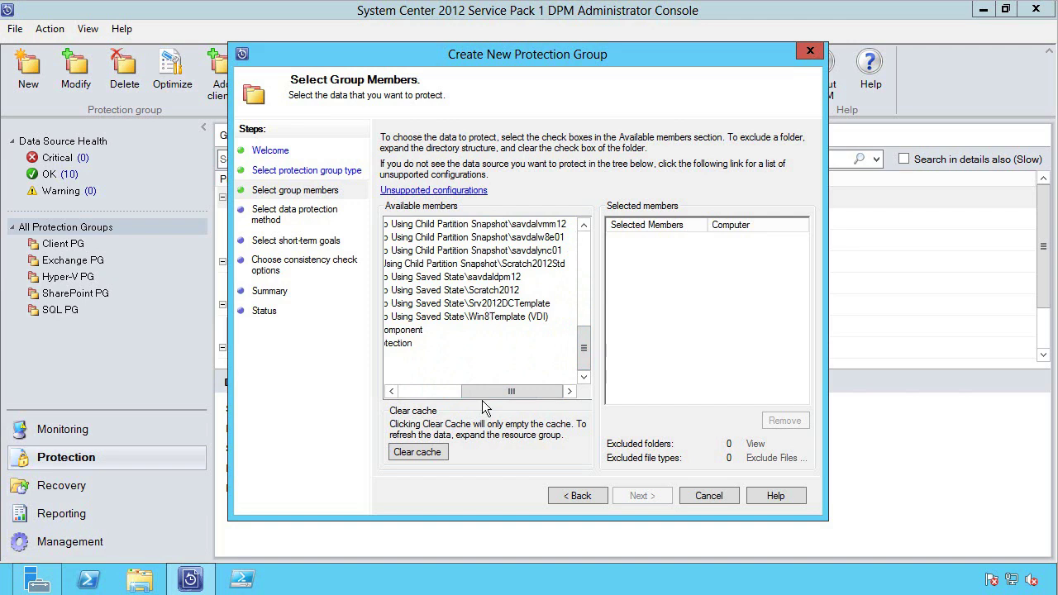
drag(483, 395, 467, 398)
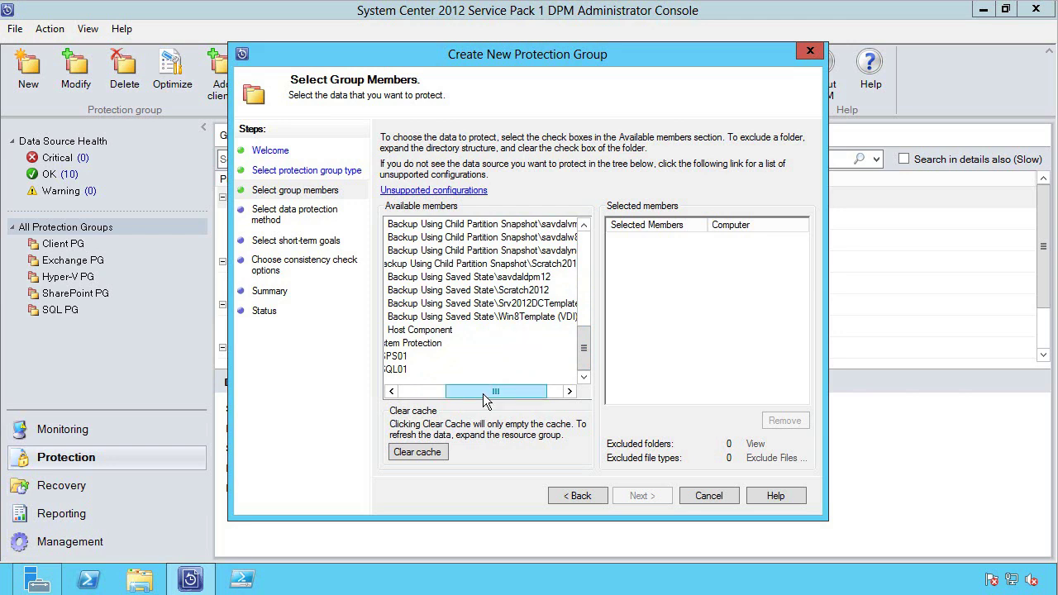
drag(483, 393, 455, 395)
scroll(496, 306, up, 5)
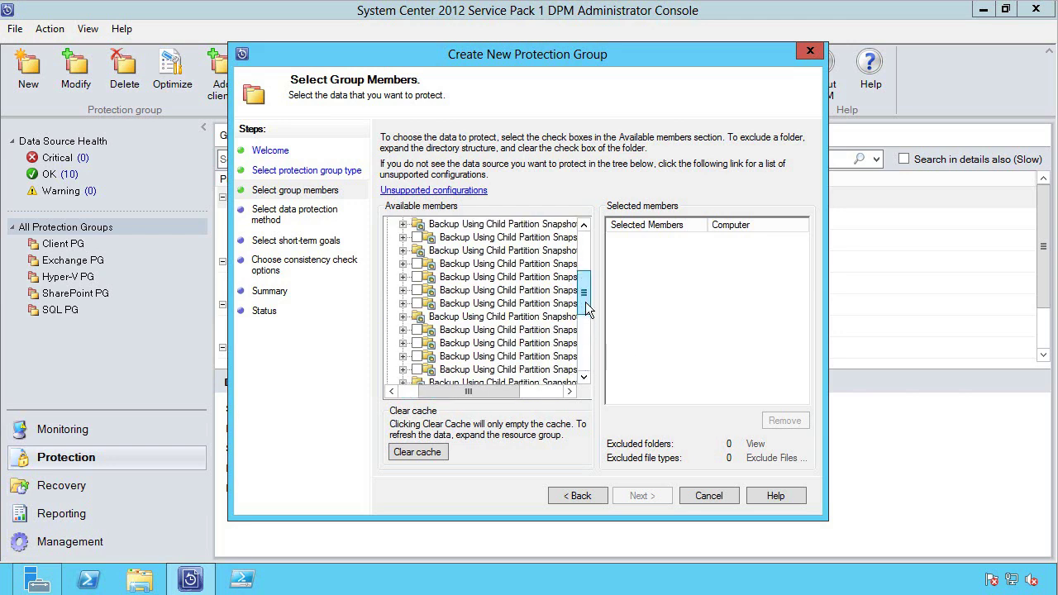
Tick three 'Backup Using Child Partition Snapshot' VMs as group members and continue
click(417, 277)
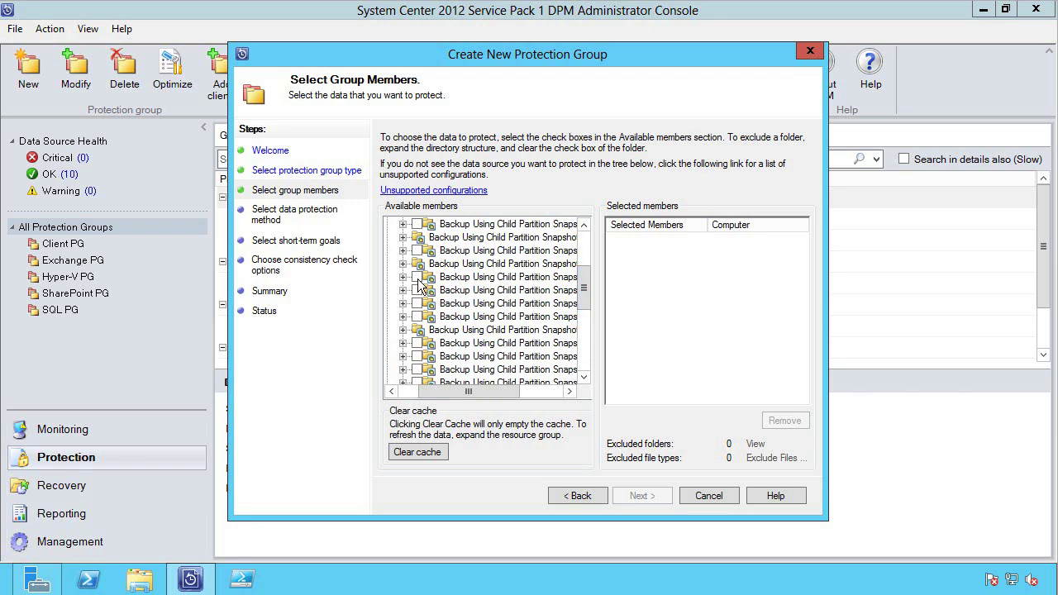
click(417, 291)
click(417, 303)
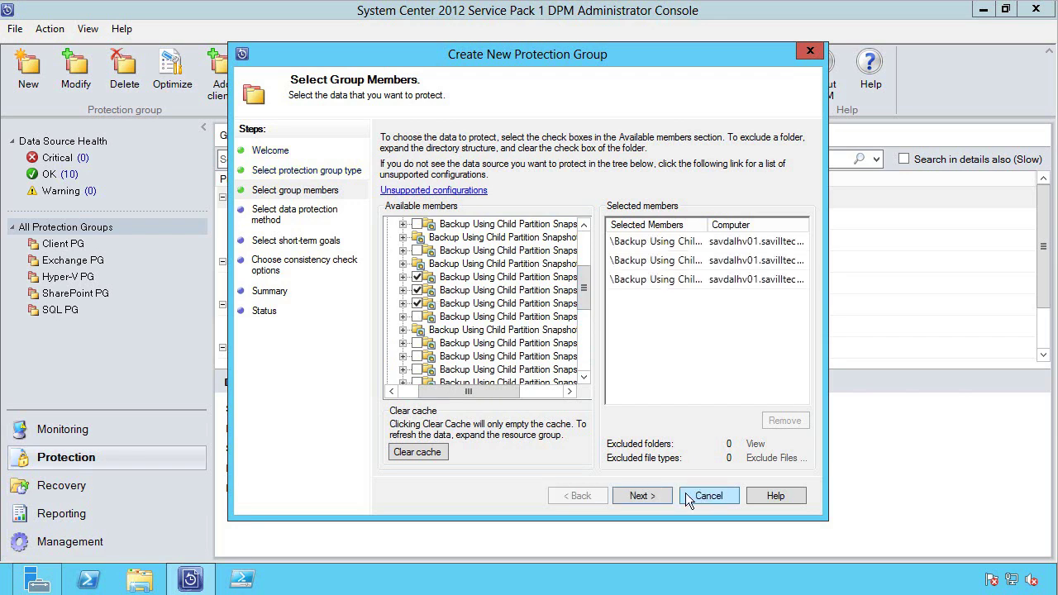
click(642, 495)
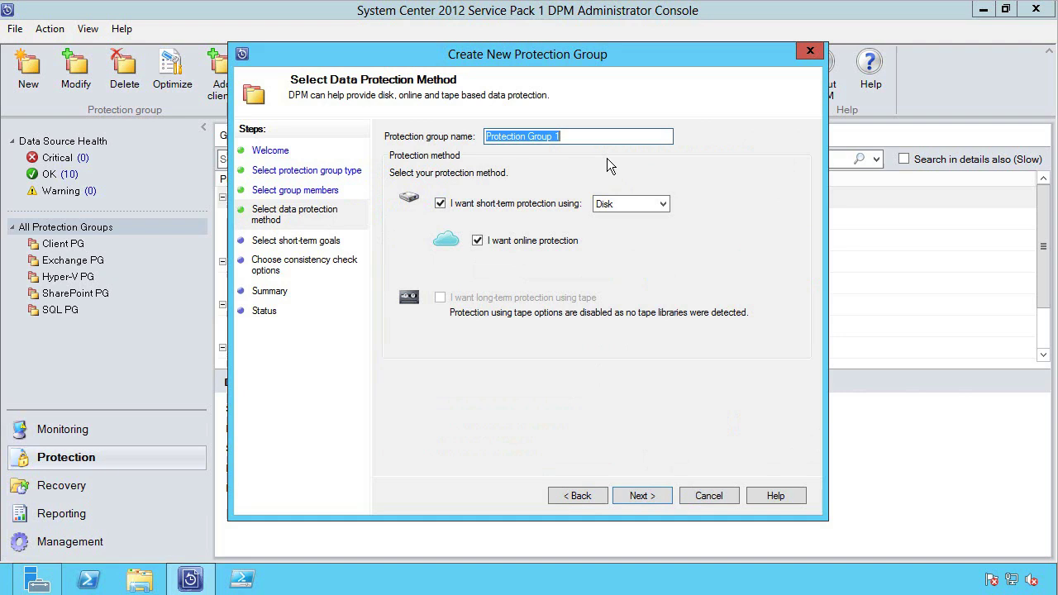
Enter 'Hyper-V PG2' as the protection group name, fixing typos, and continue
text(Hyper)
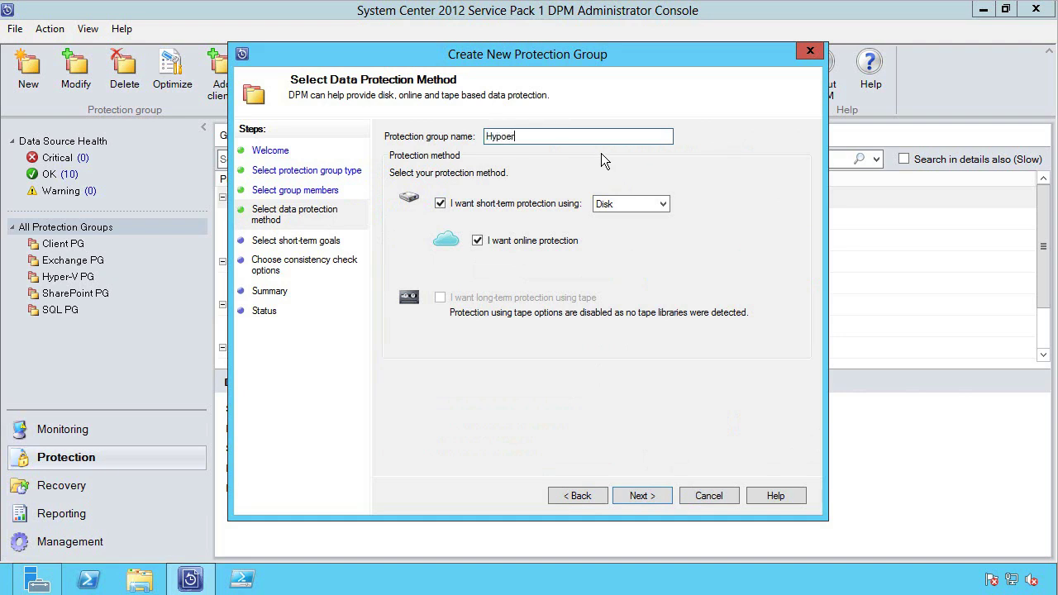
key(BackSpace)
key(BackSpace)
text(o)
key(BackSpace)
text(er-V PG2)
click(642, 496)
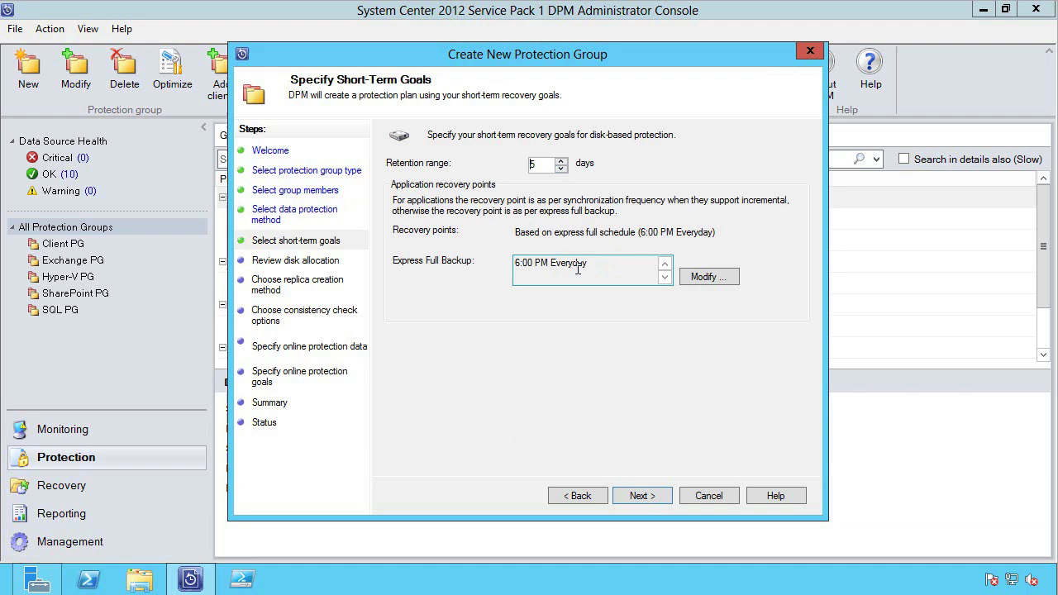
Review per-source disk allocation, then co-locate data in the DPM storage pool (293.23 GB allocated)
click(641, 496)
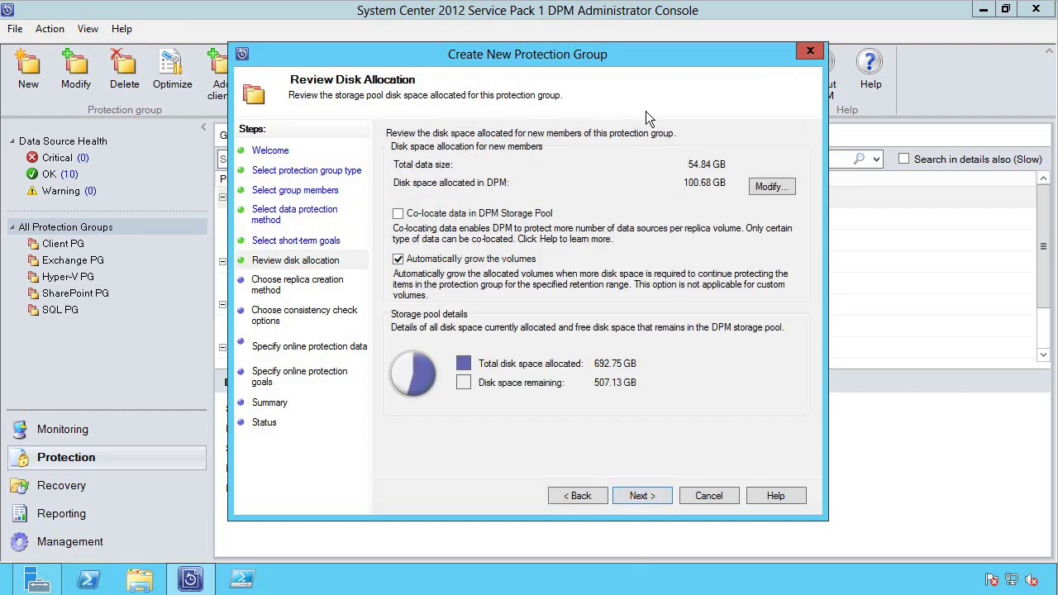
click(769, 187)
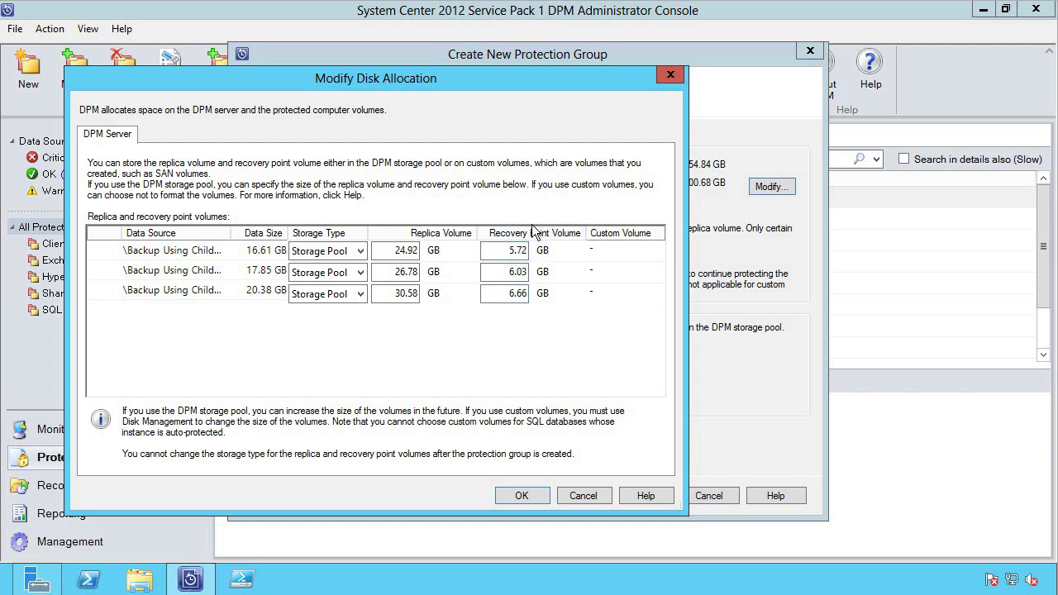
click(595, 499)
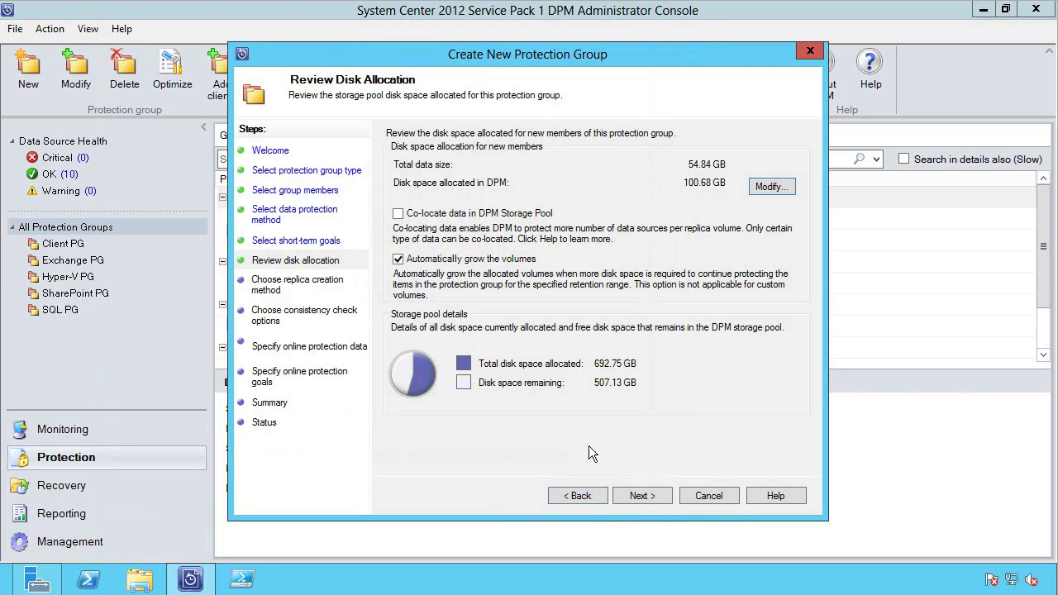
click(398, 214)
Accept the disk allocation and keep automatic replica creation over the network, starting now
click(660, 500)
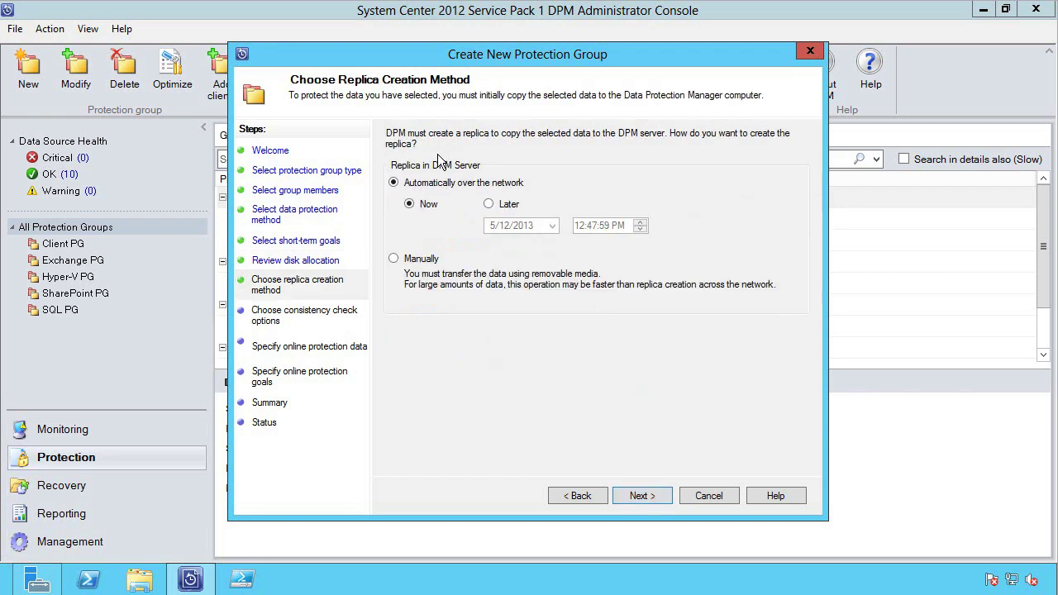
click(645, 494)
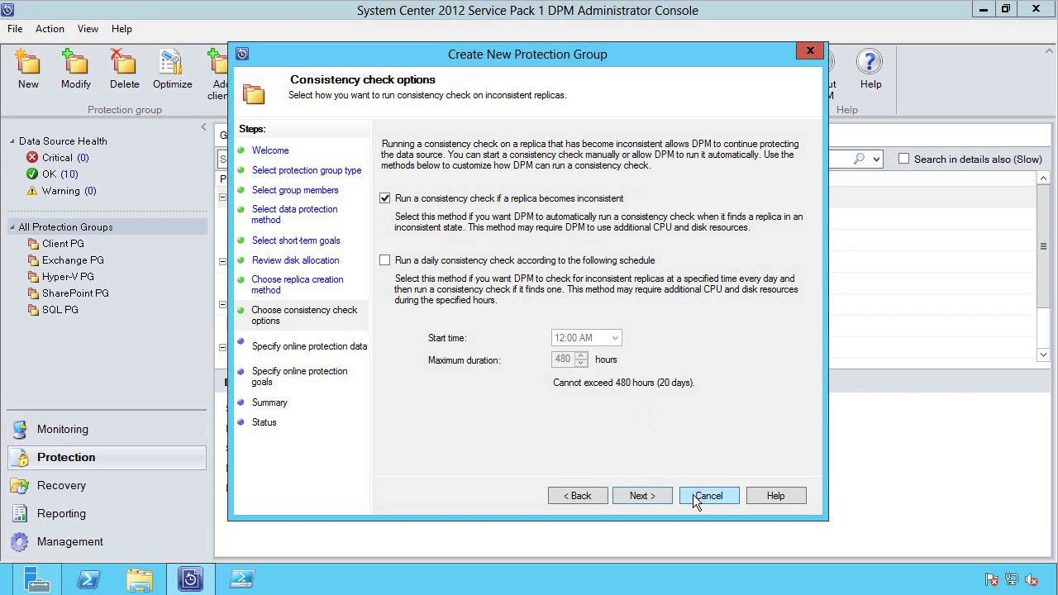
Go back from the online protection page to Select Data Protection Method
click(643, 497)
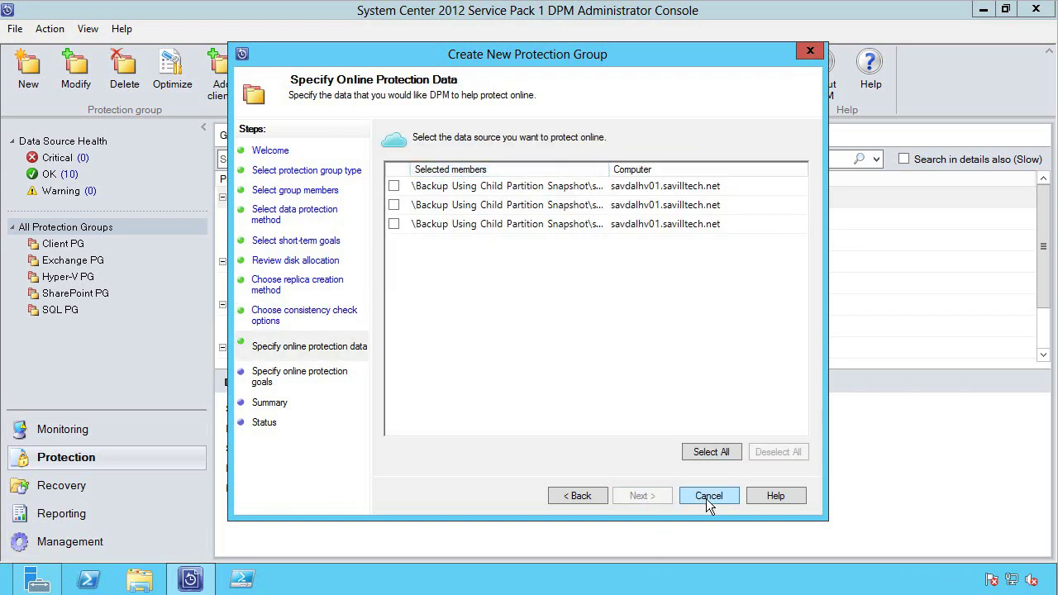
click(567, 495)
click(567, 495)
click(567, 494)
click(568, 495)
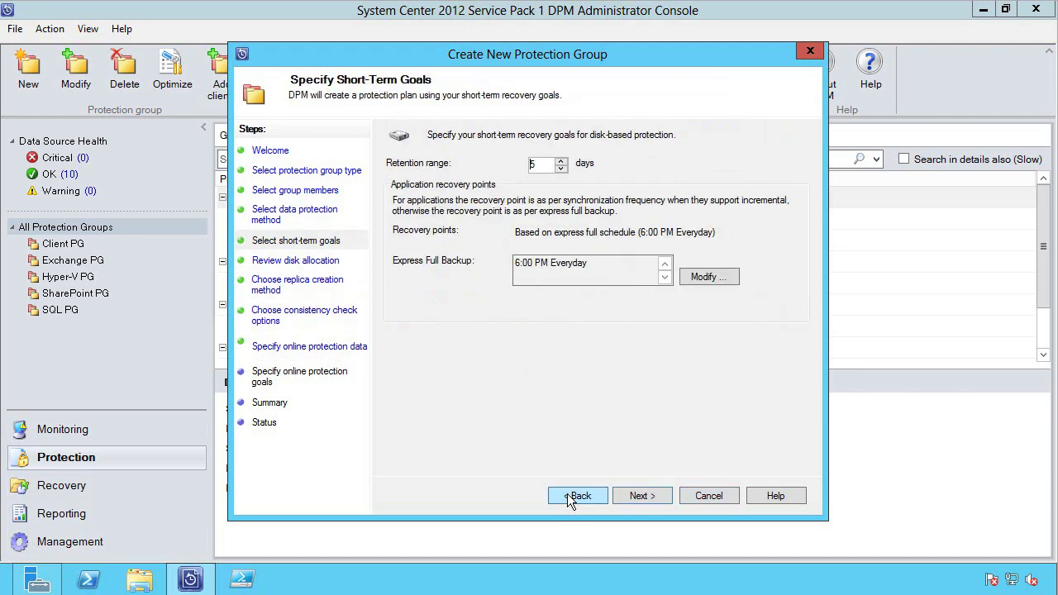
click(567, 494)
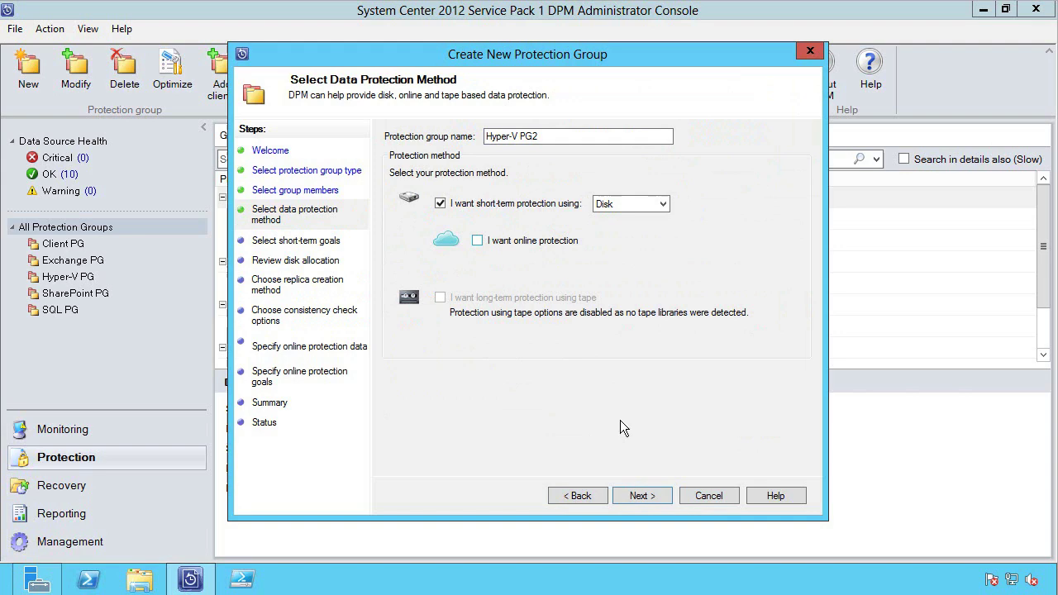
With online protection off, advance to the summary, close the wizard, and select savdalhv01
click(667, 492)
click(667, 491)
click(666, 491)
click(666, 492)
click(666, 492)
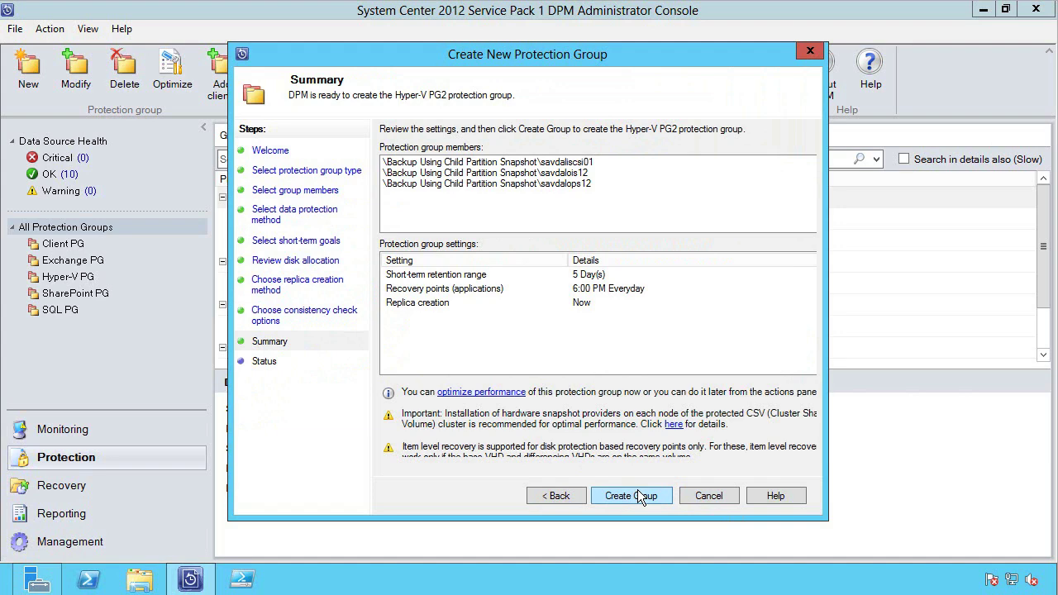
click(709, 496)
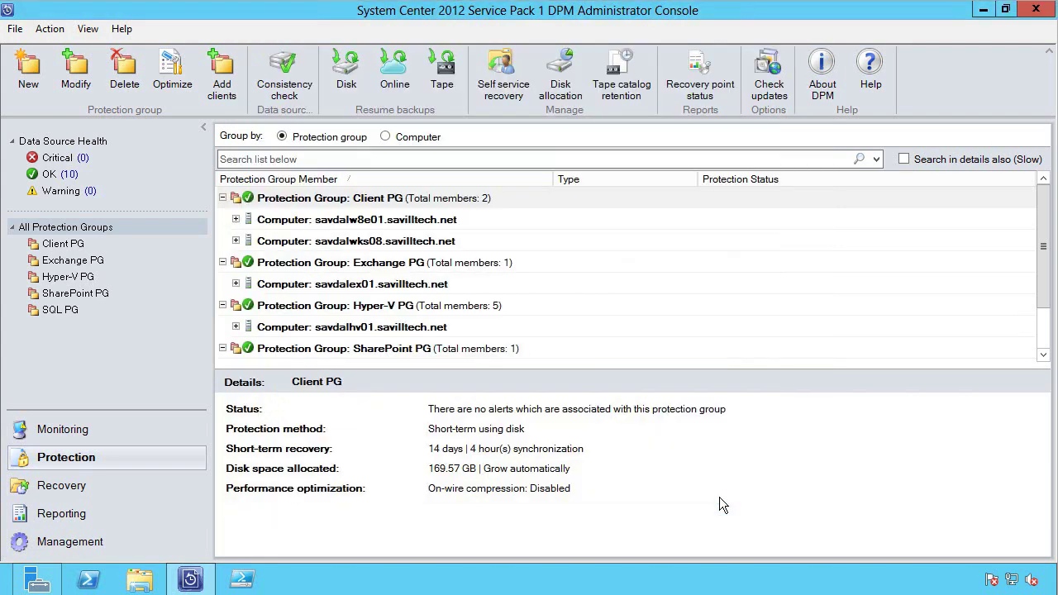
click(240, 328)
Show savdalhv01's five protected VMs, then browse SAVDALHV01's All Protected HyperV Data in Recovery
scroll(236, 331, down, 1)
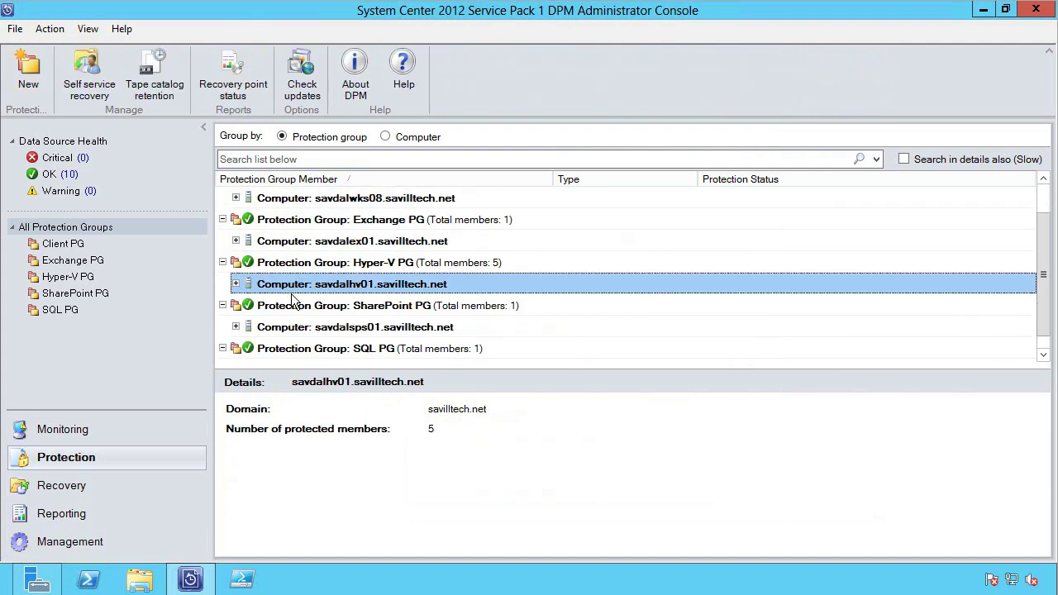
click(237, 284)
scroll(405, 285, down, 1)
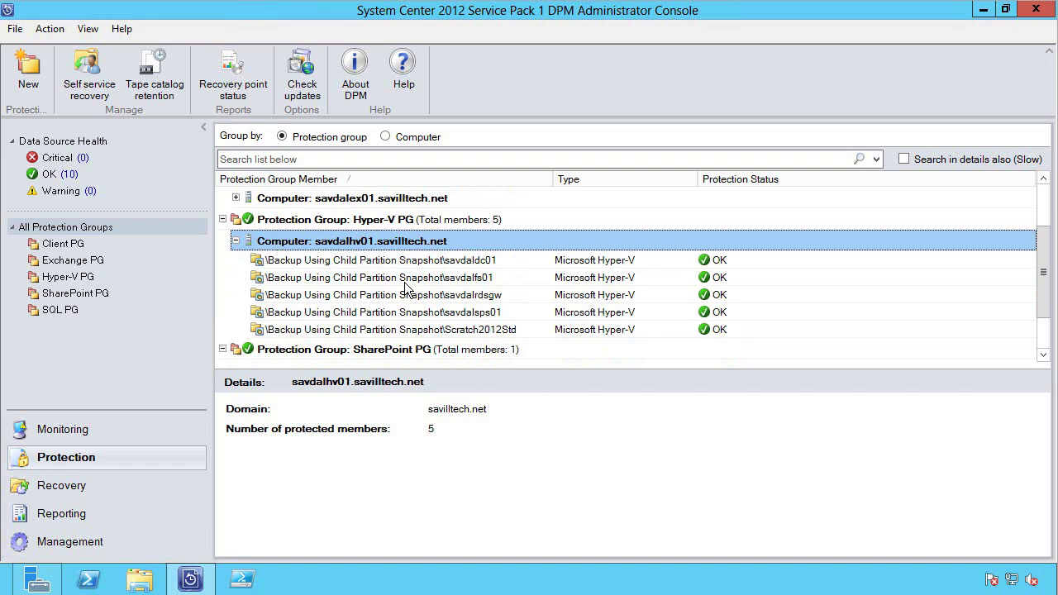
click(60, 486)
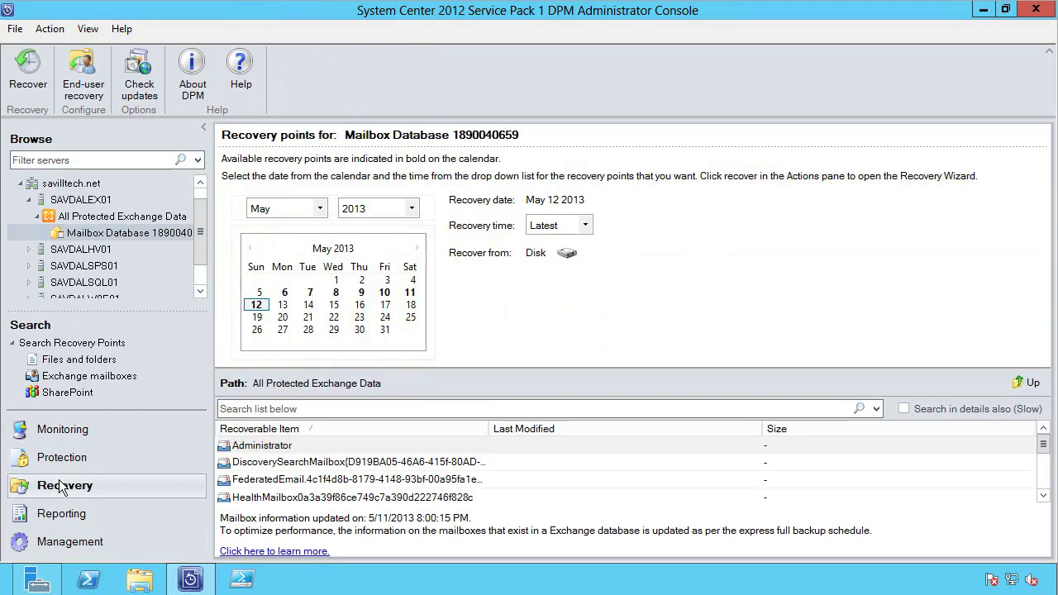
click(32, 248)
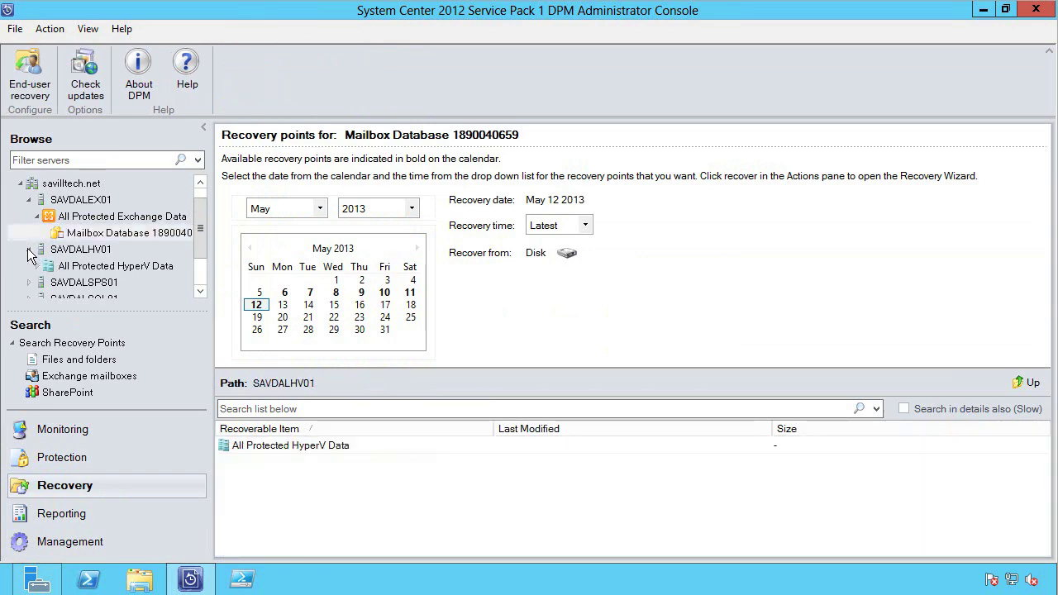
click(36, 268)
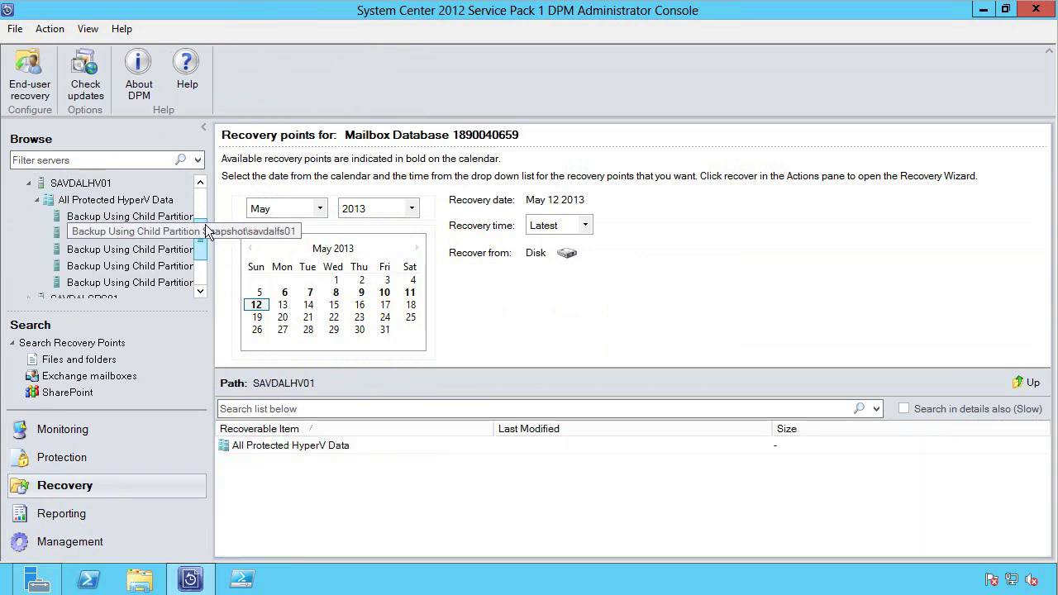
Pick savdalsps01's May 11 2013 2:28 AM recovery point and right-click its VHD
click(133, 270)
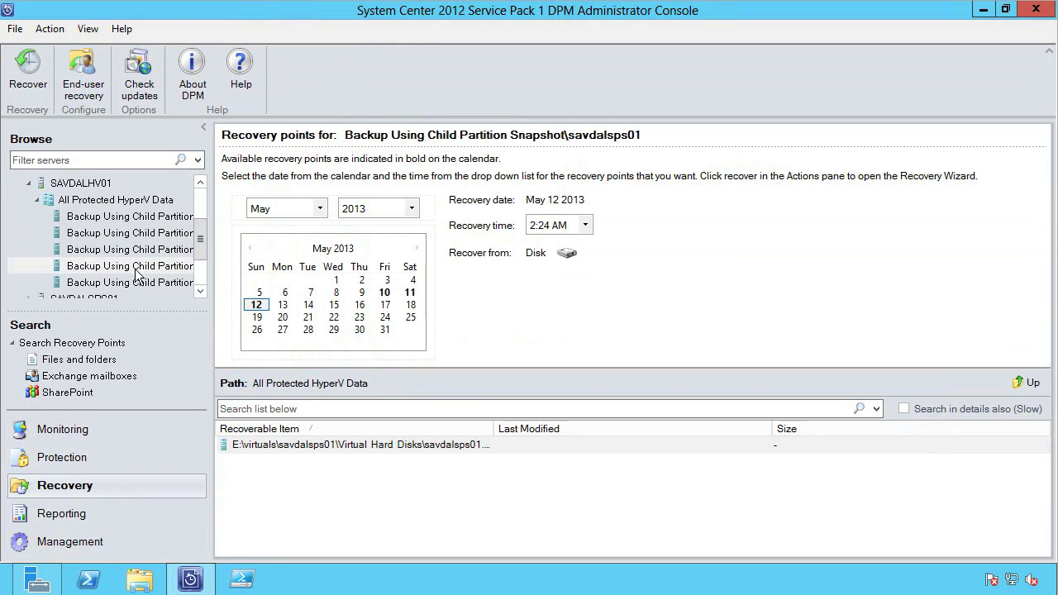
click(411, 294)
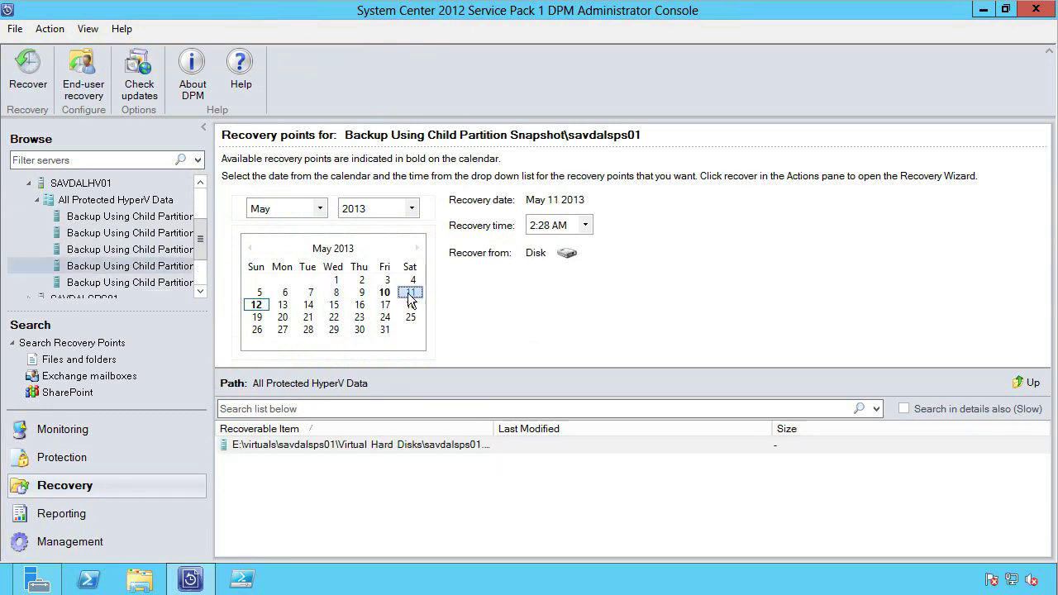
click(585, 225)
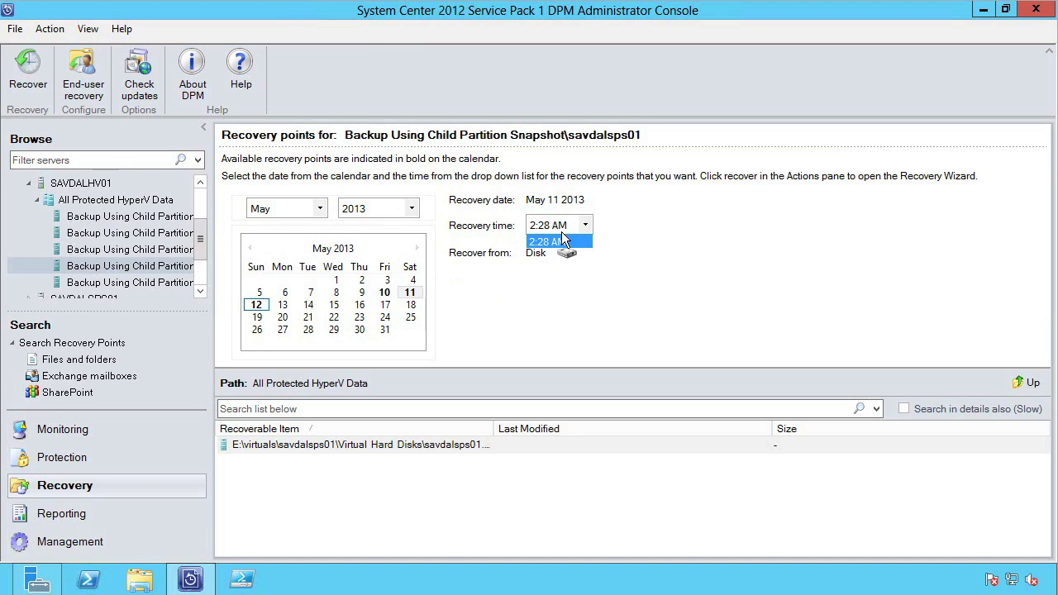
click(564, 240)
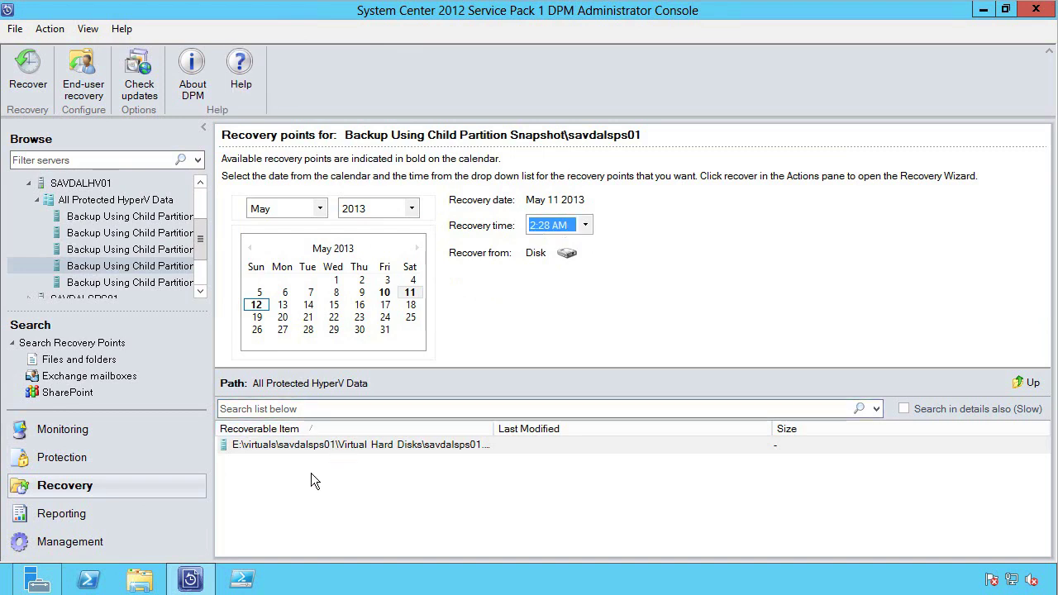
click(336, 446)
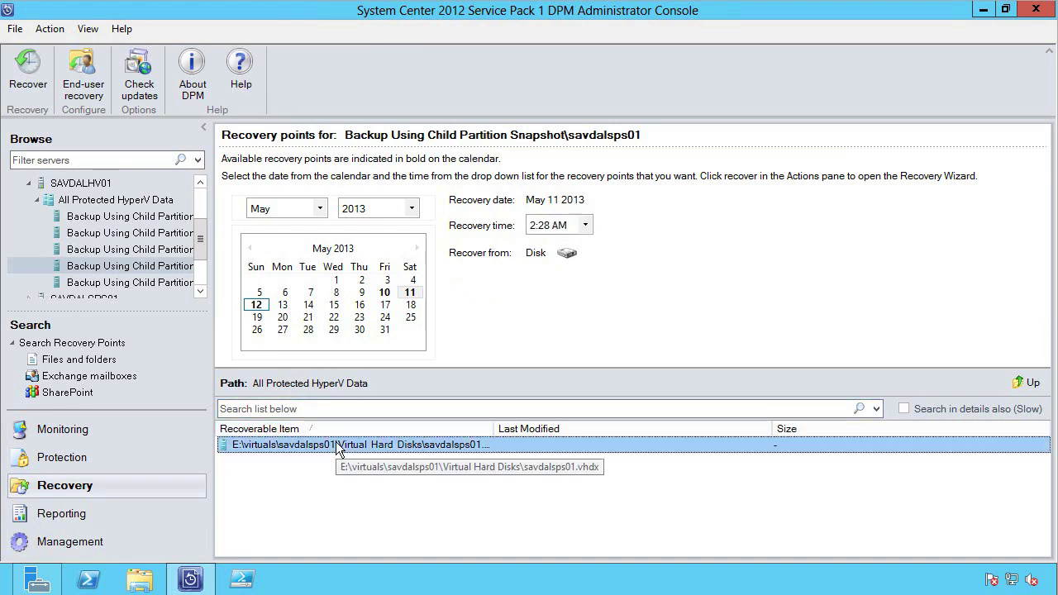
right_click(338, 451)
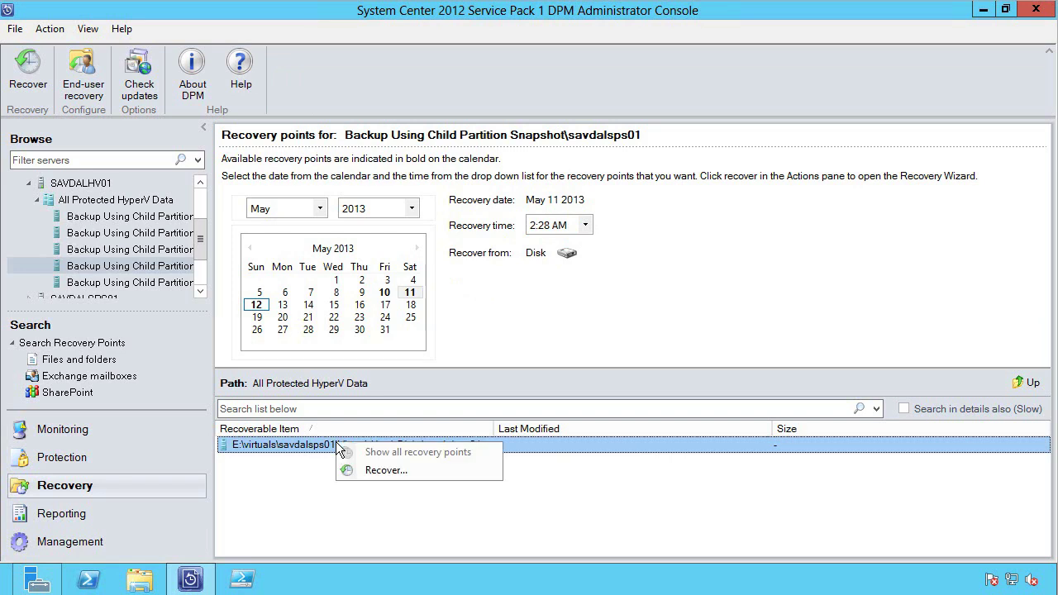
click(391, 472)
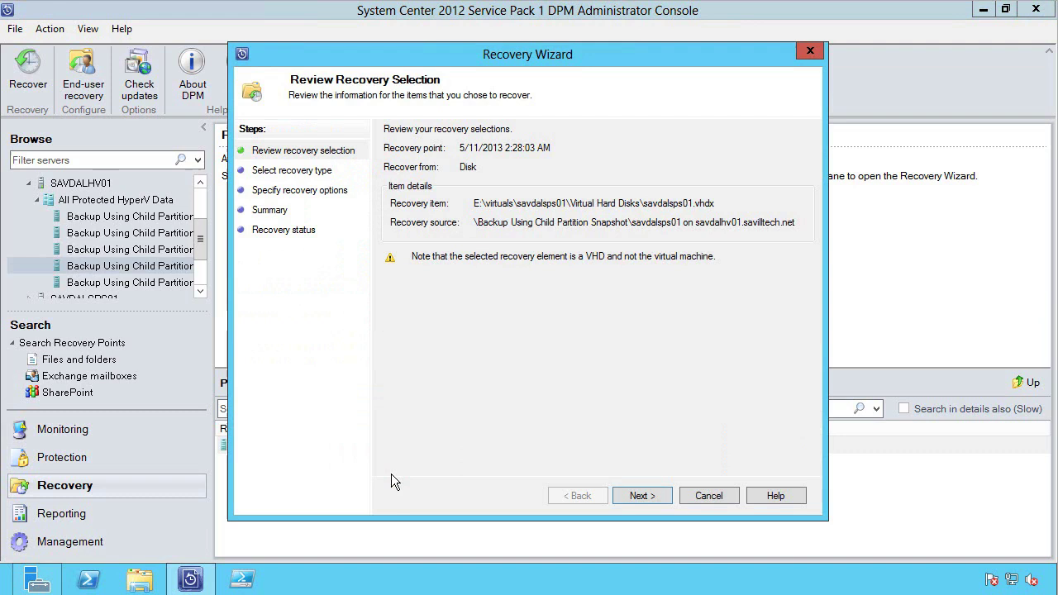
click(644, 496)
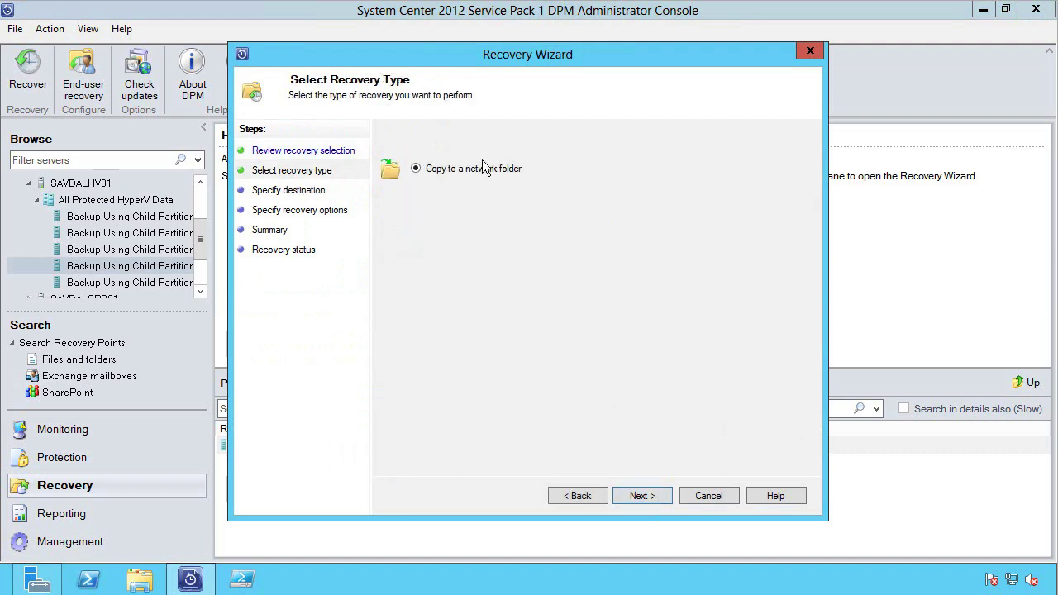
click(632, 495)
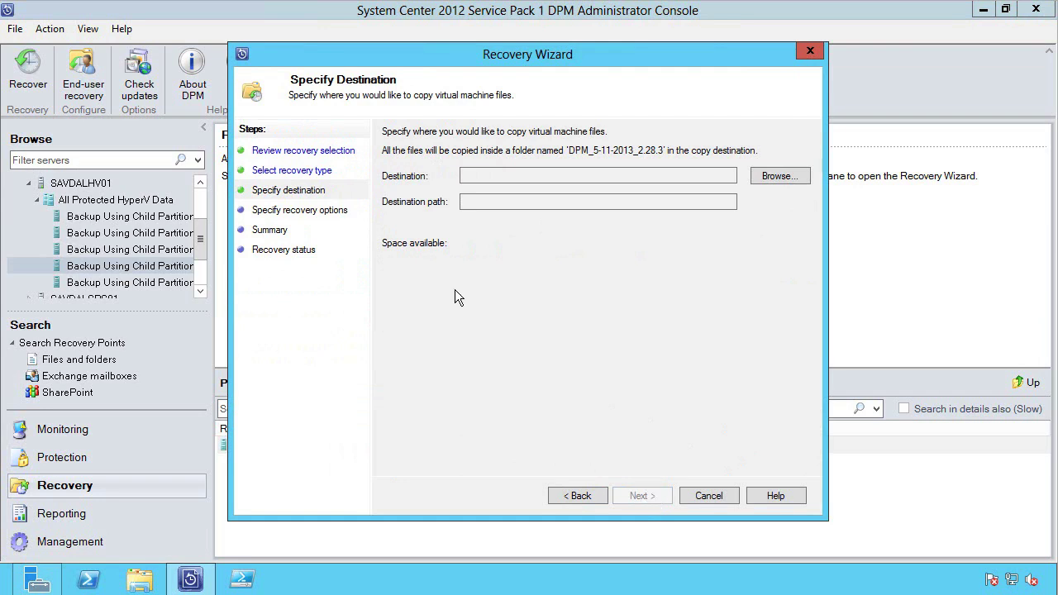
click(716, 500)
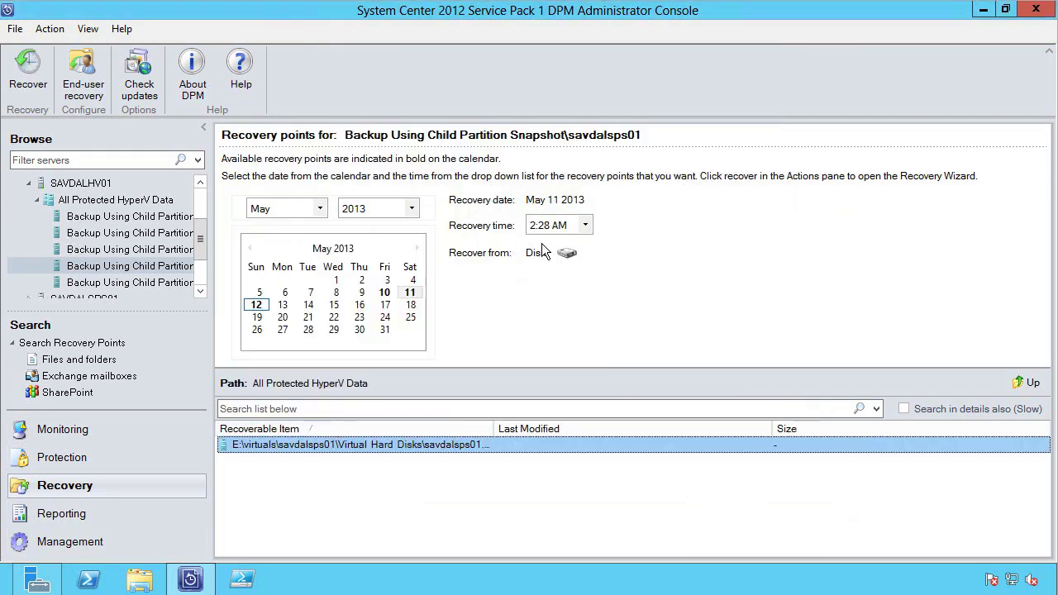
Browse the savdalsps01 VHD's Virtual Machine Volume into ProgramData to list its files
double_click(307, 444)
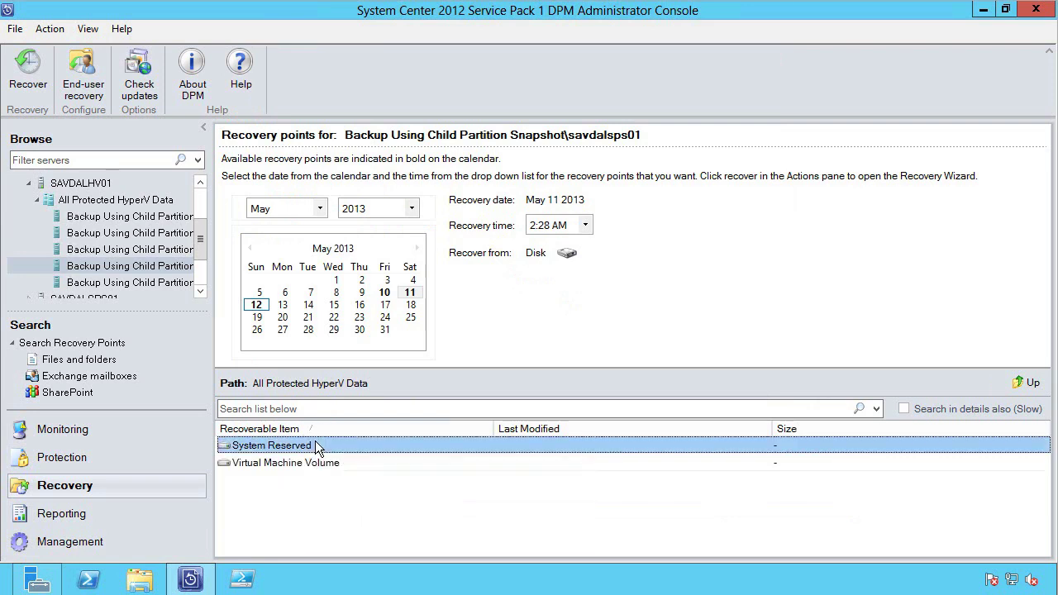
double_click(295, 463)
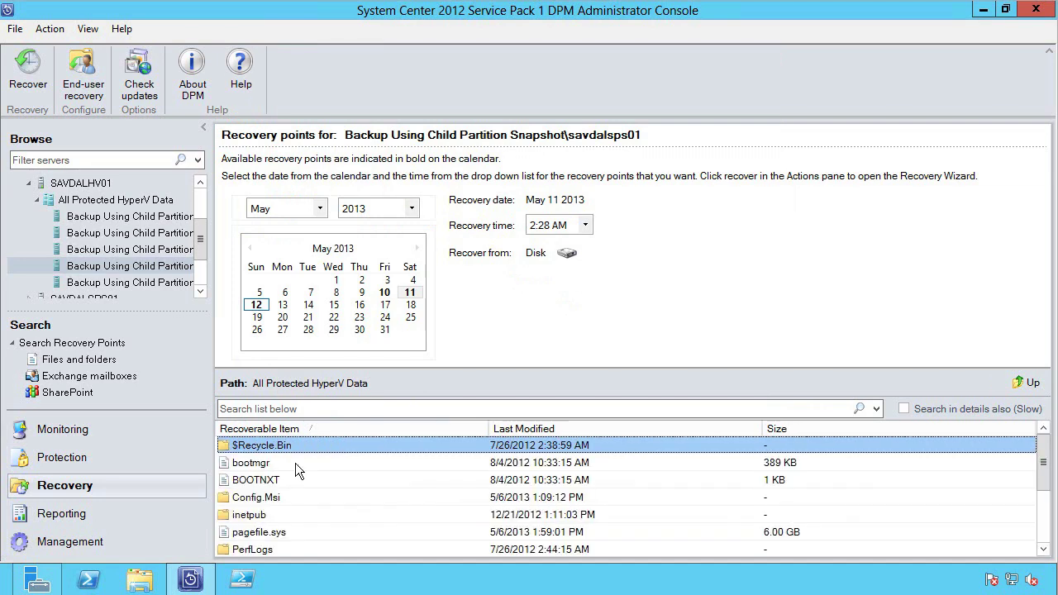
scroll(274, 517, down, 2)
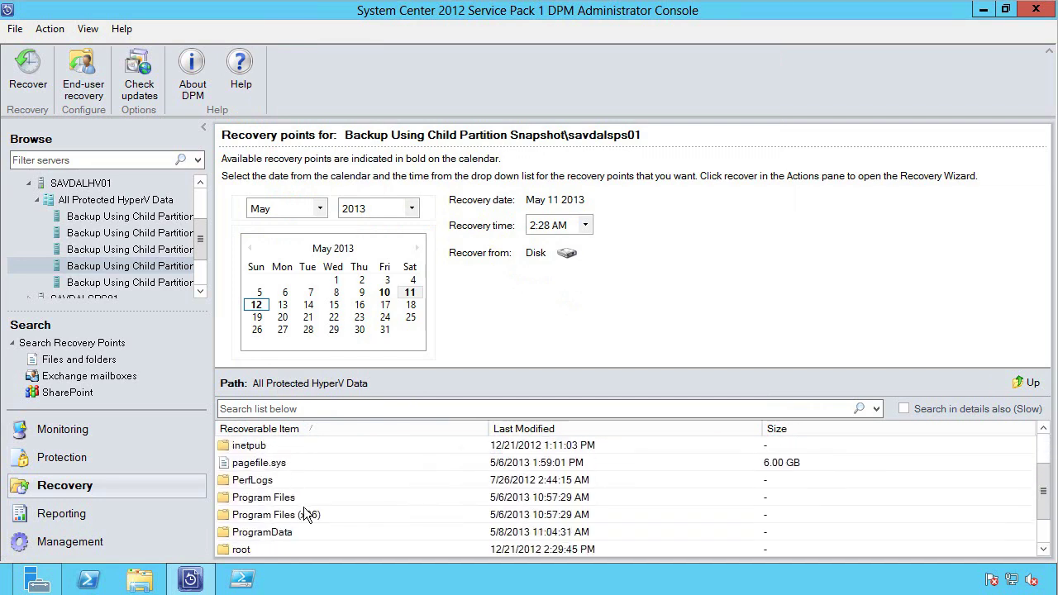
double_click(277, 516)
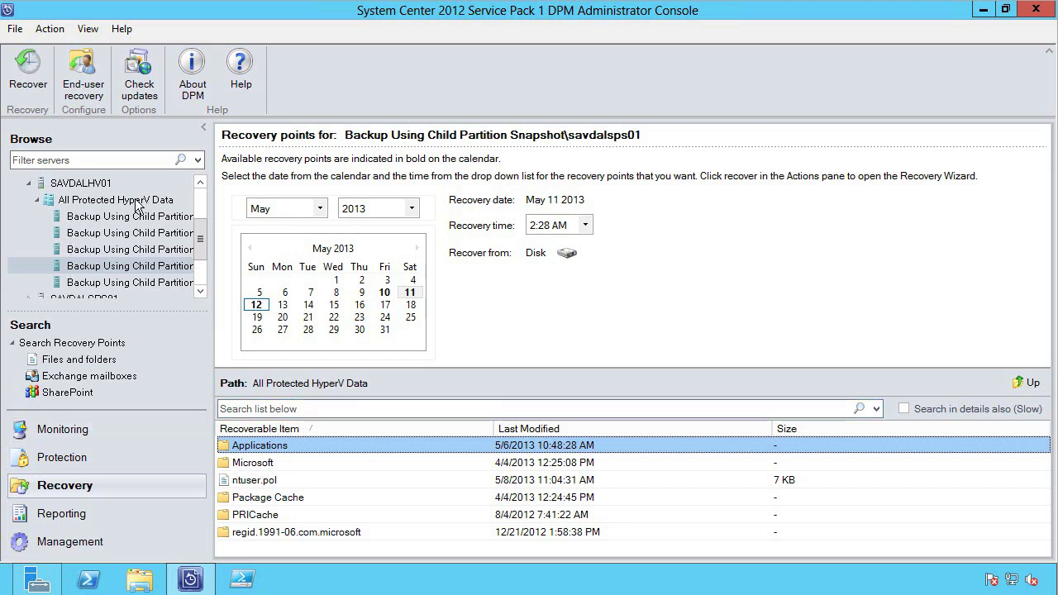
click(122, 271)
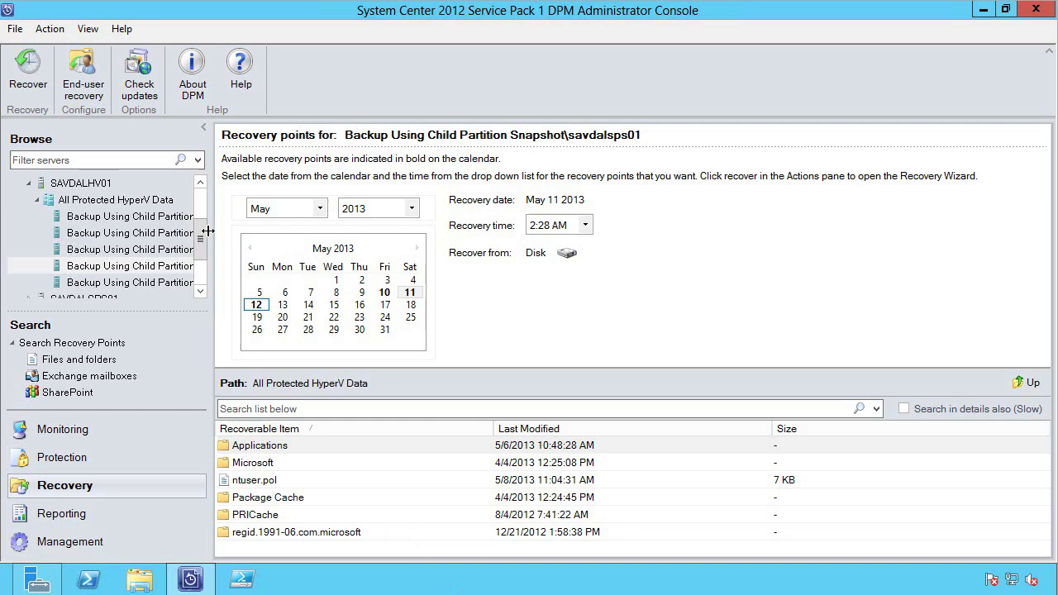
drag(206, 236, 203, 260)
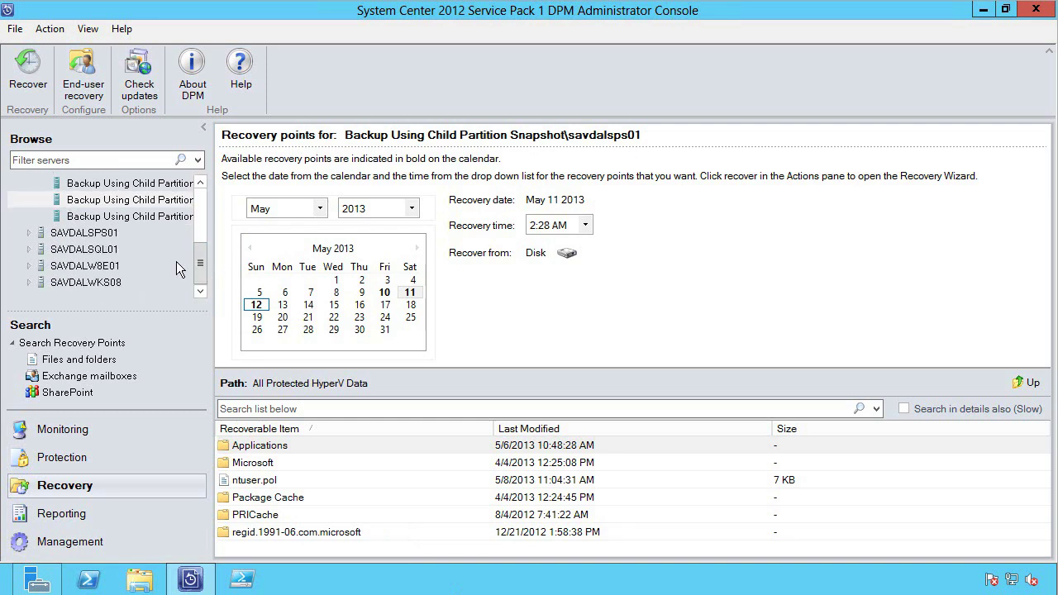
click(29, 234)
click(35, 248)
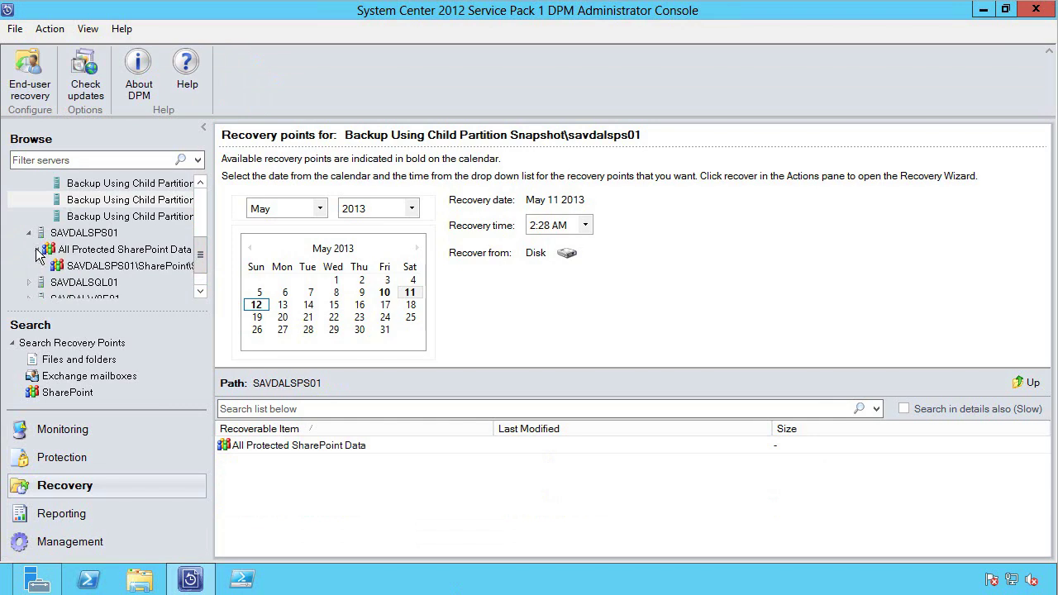
click(72, 268)
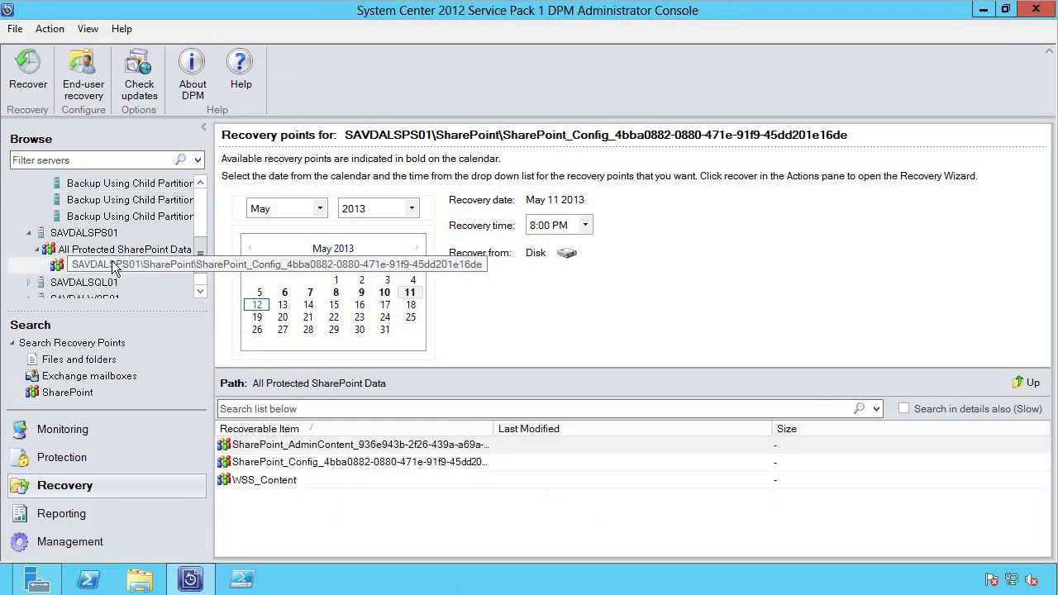
double_click(288, 480)
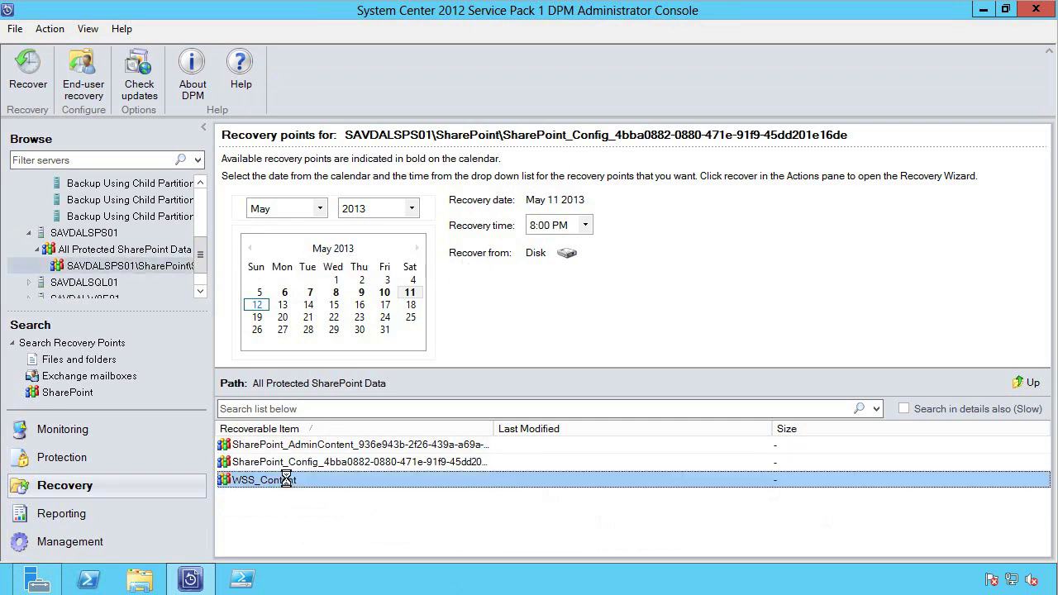
double_click(307, 446)
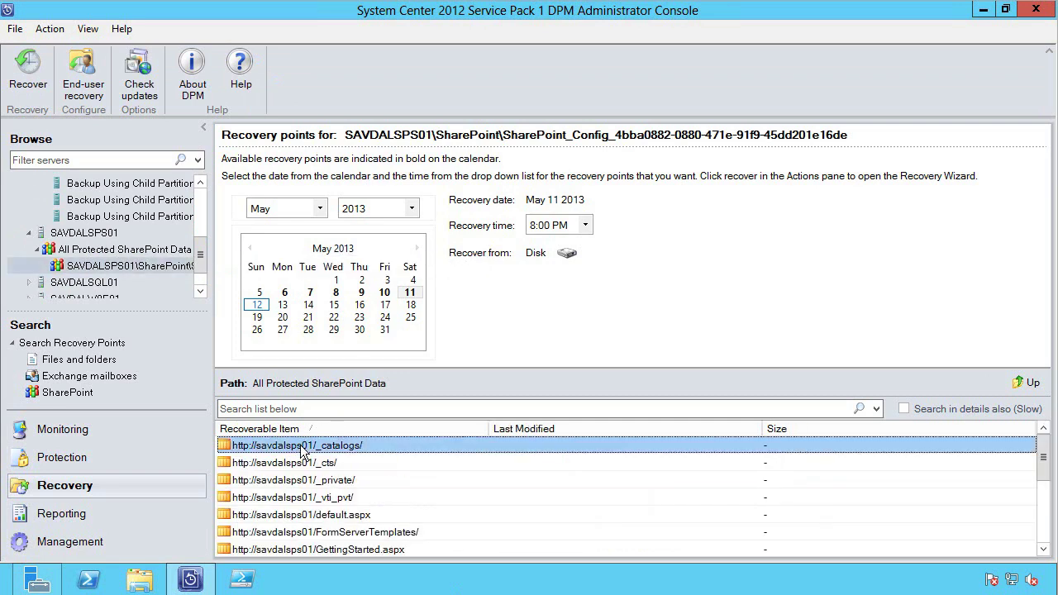
scroll(354, 519, down, 1)
scroll(354, 520, down, 6)
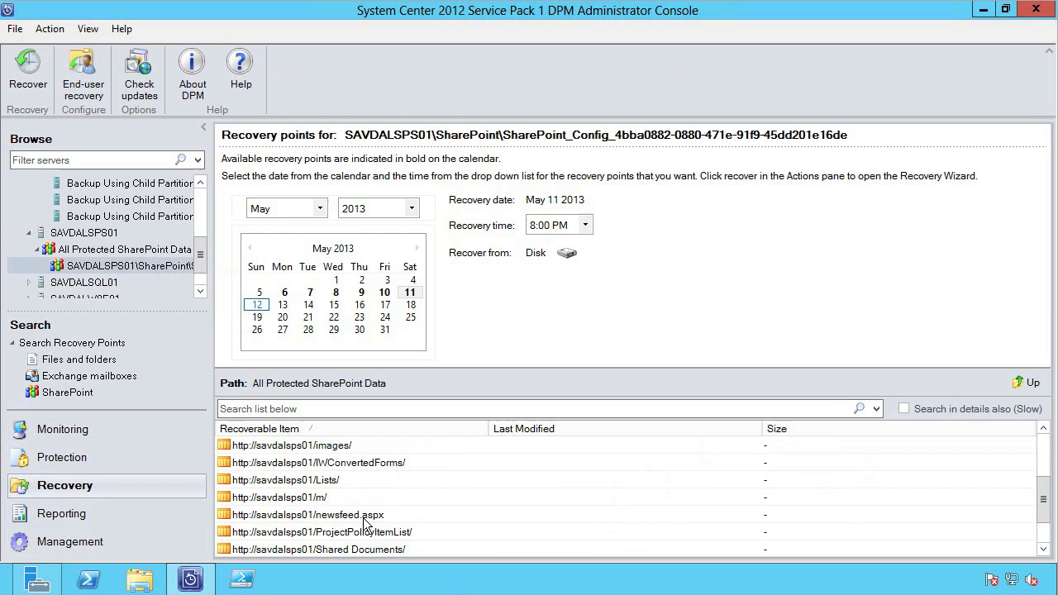
scroll(347, 492, down, 2)
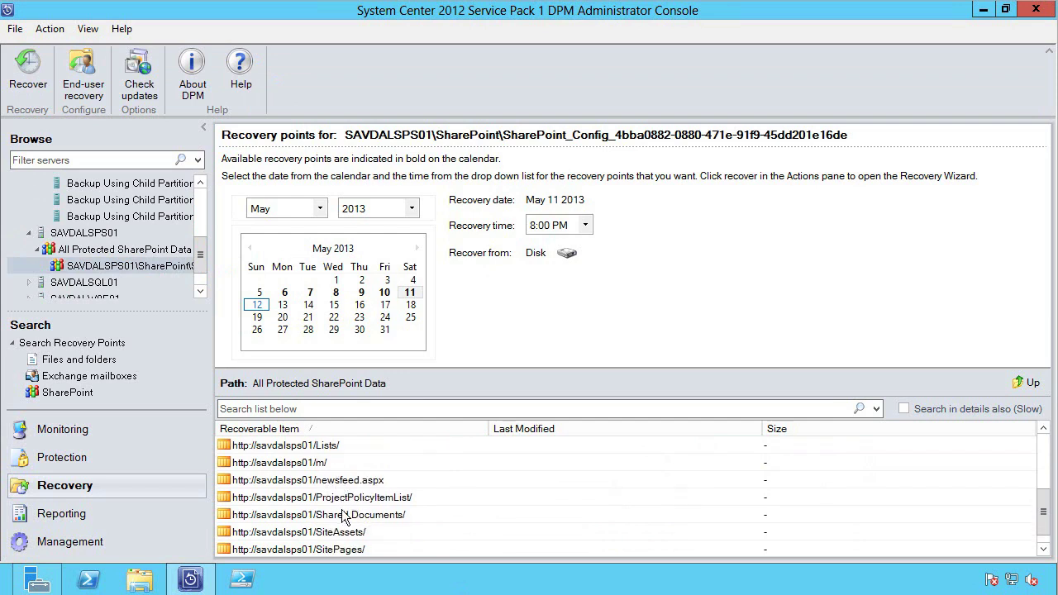